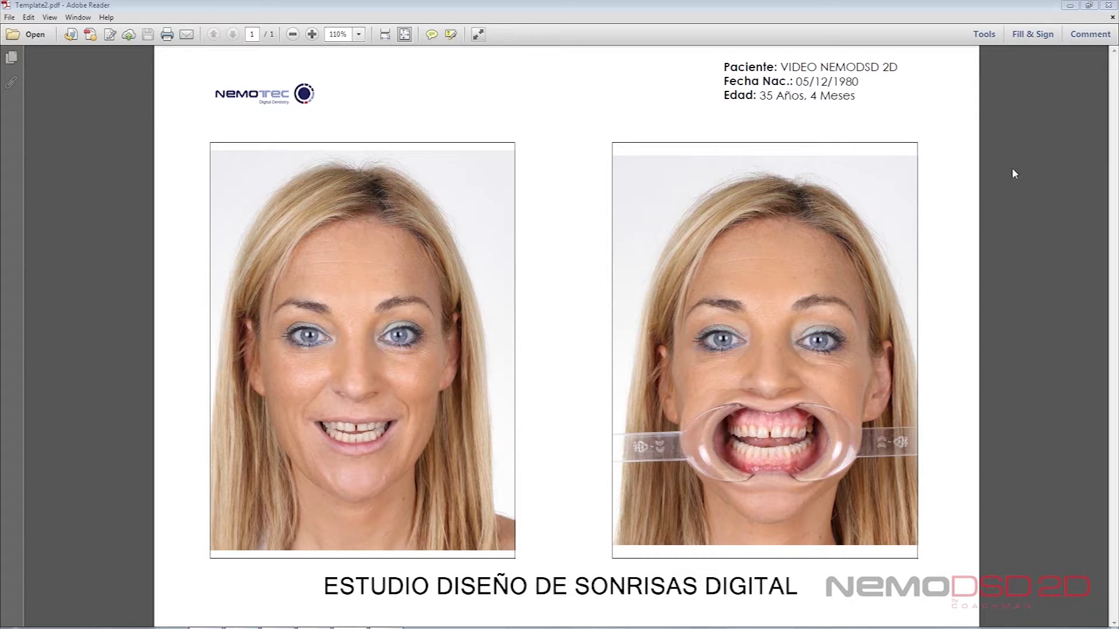
- Close the PDF report, start a DSD 2D study on the MFR smiling photo, and add the NSI retractor photo
{"action": "left_click", "coordinate": [1069, 6]}
{"action": "left_click", "coordinate": [1020, 44]}
{"action": "left_click", "coordinate": [524, 218]}
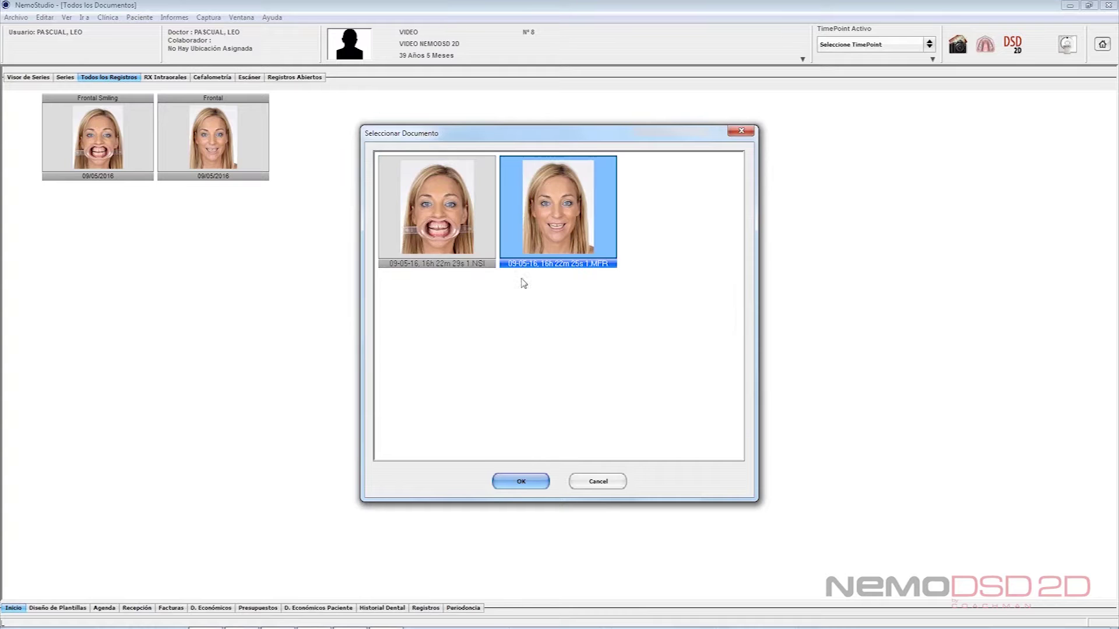
{"action": "left_click", "coordinate": [521, 481]}
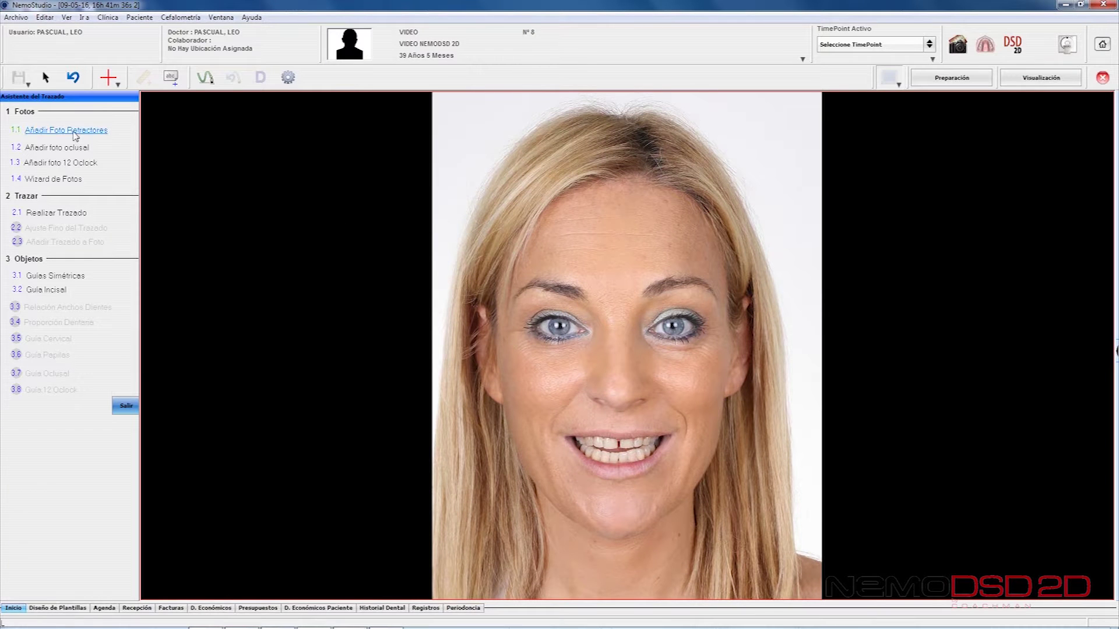
{"action": "left_click", "coordinate": [74, 134]}
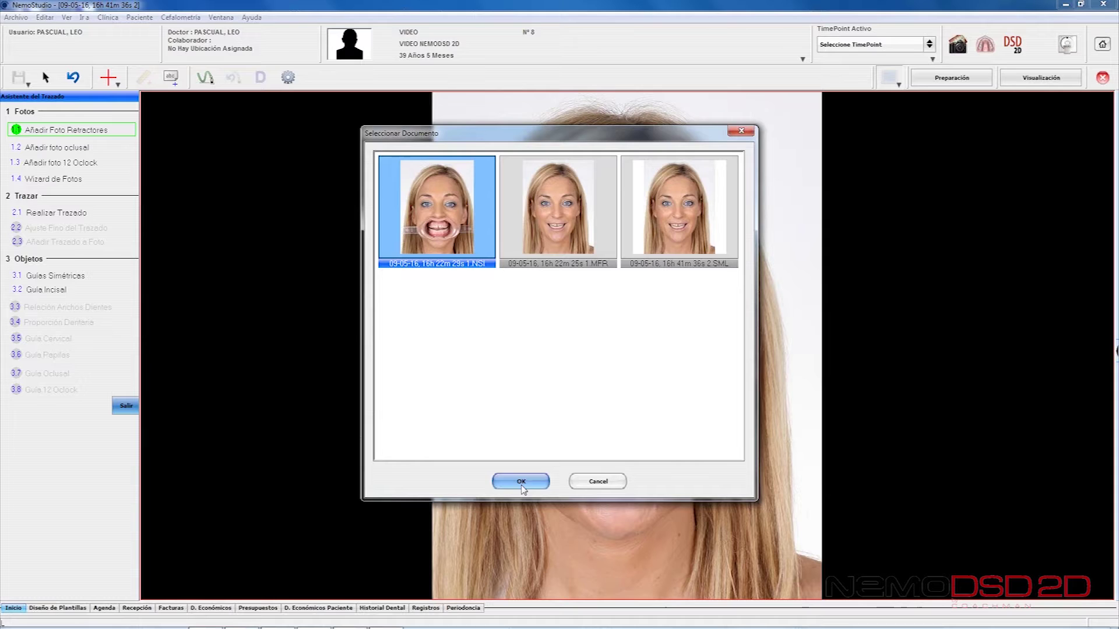
{"action": "left_click", "coordinate": [521, 481]}
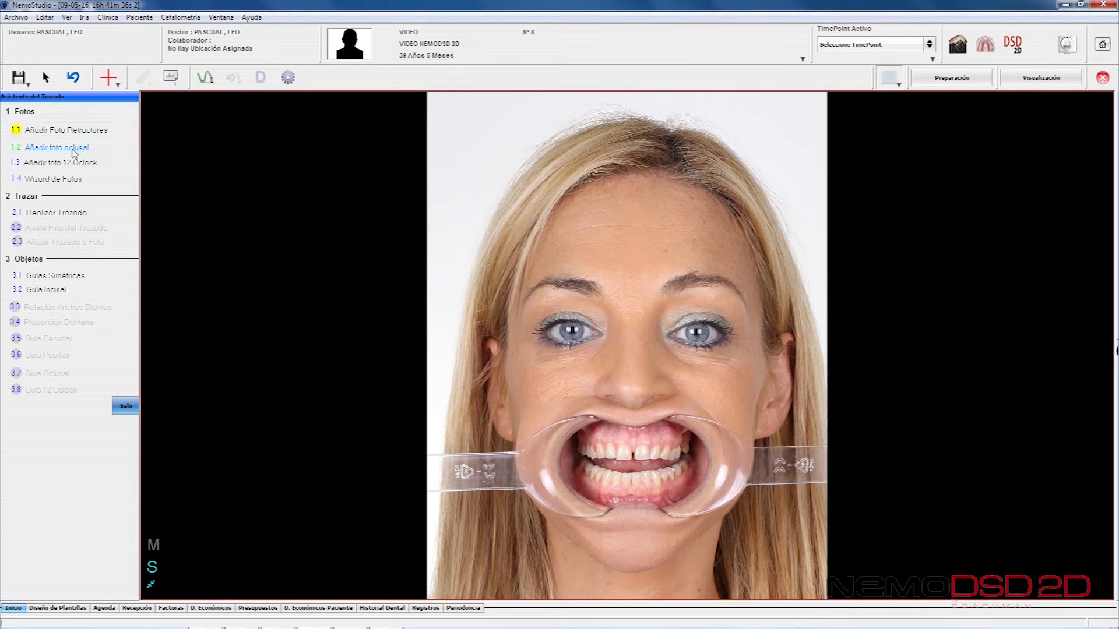
- In the photo wizard, turn on the loupe and calibrate the scale with two points across the front tooth edge
{"action": "left_click", "coordinate": [70, 179]}
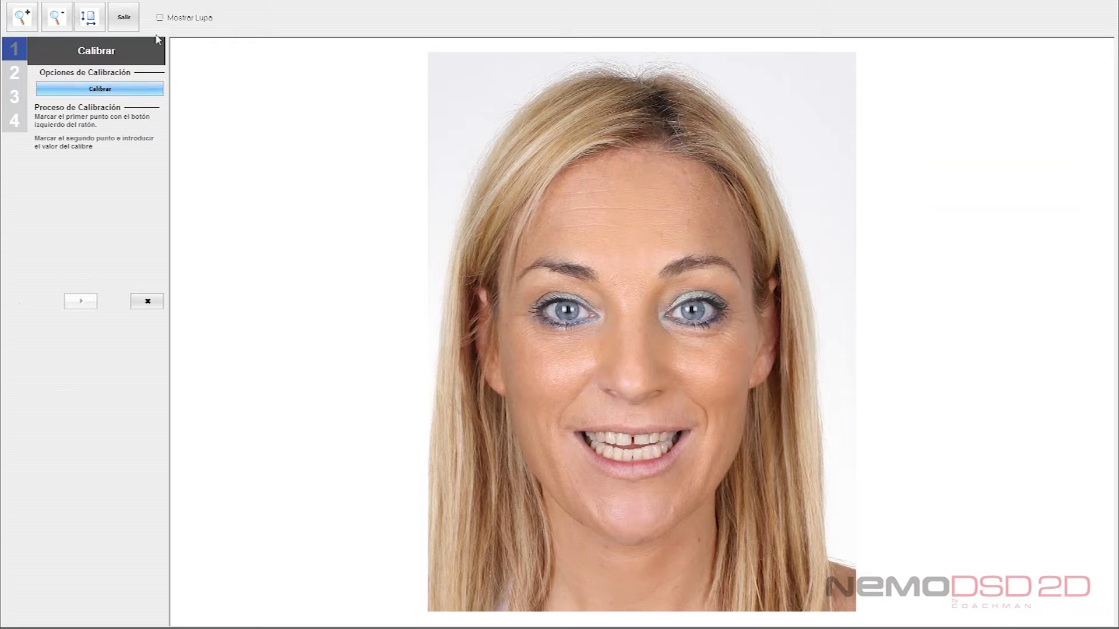
{"action": "left_click", "coordinate": [170, 18]}
{"action": "left_click", "coordinate": [120, 86]}
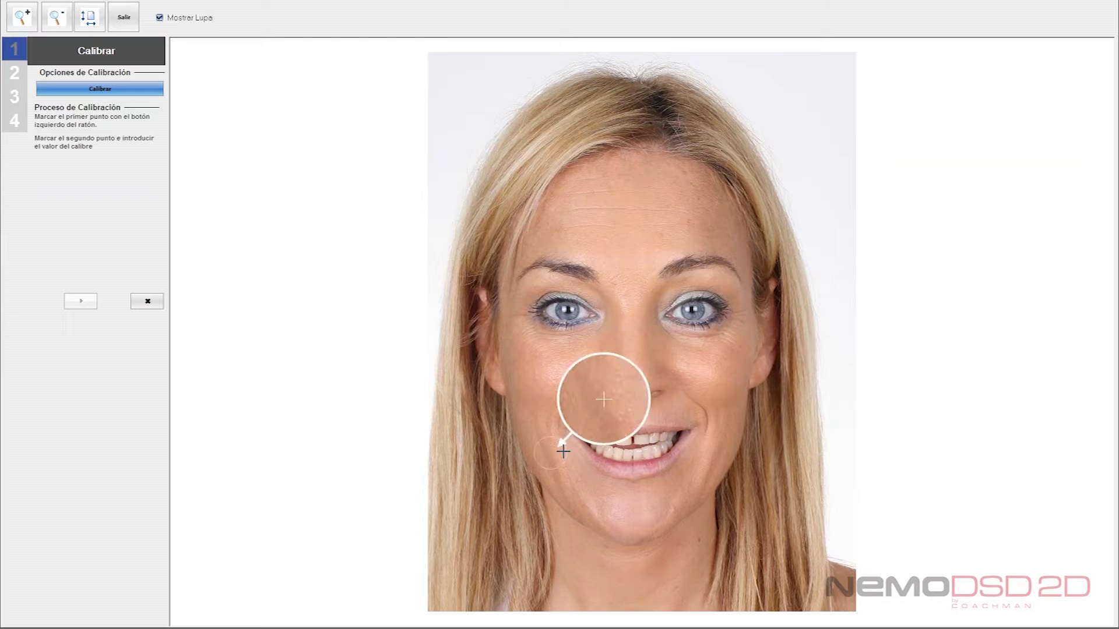
{"action": "left_click", "coordinate": [615, 441]}
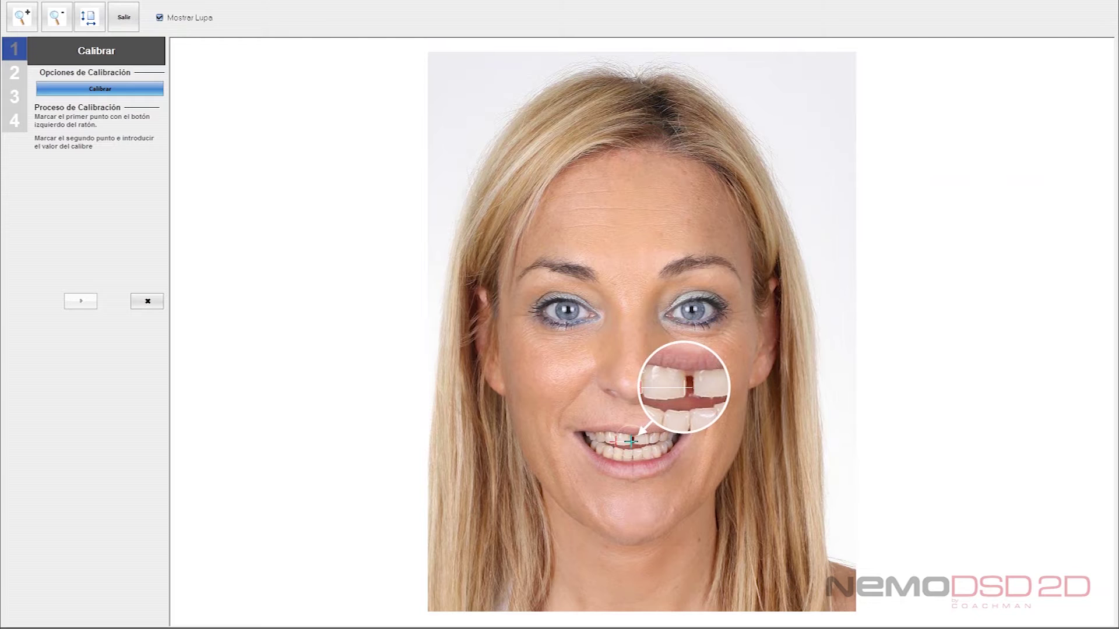
{"action": "left_click", "coordinate": [632, 441]}
{"action": "key", "text": "Return"}
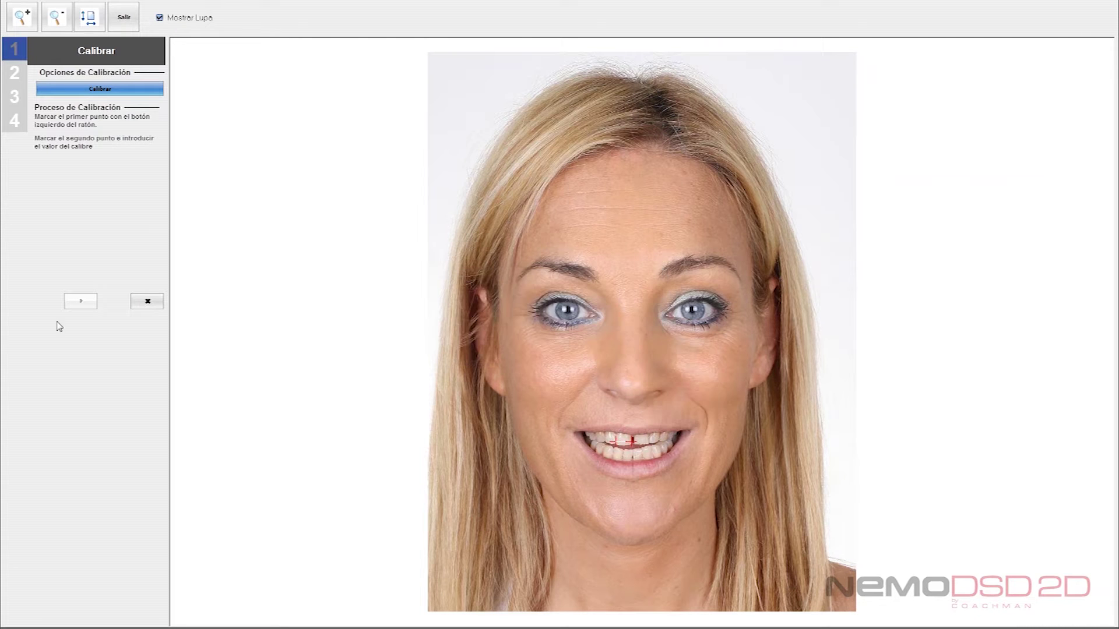
{"action": "left_click", "coordinate": [80, 301]}
- Place the RP and LP points on the pupils and RC and LC on the canines
{"action": "left_click_drag", "start_coordinate": [554, 336], "coordinate": [577, 319]}
{"action": "left_click_drag", "start_coordinate": [721, 327], "coordinate": [693, 310]}
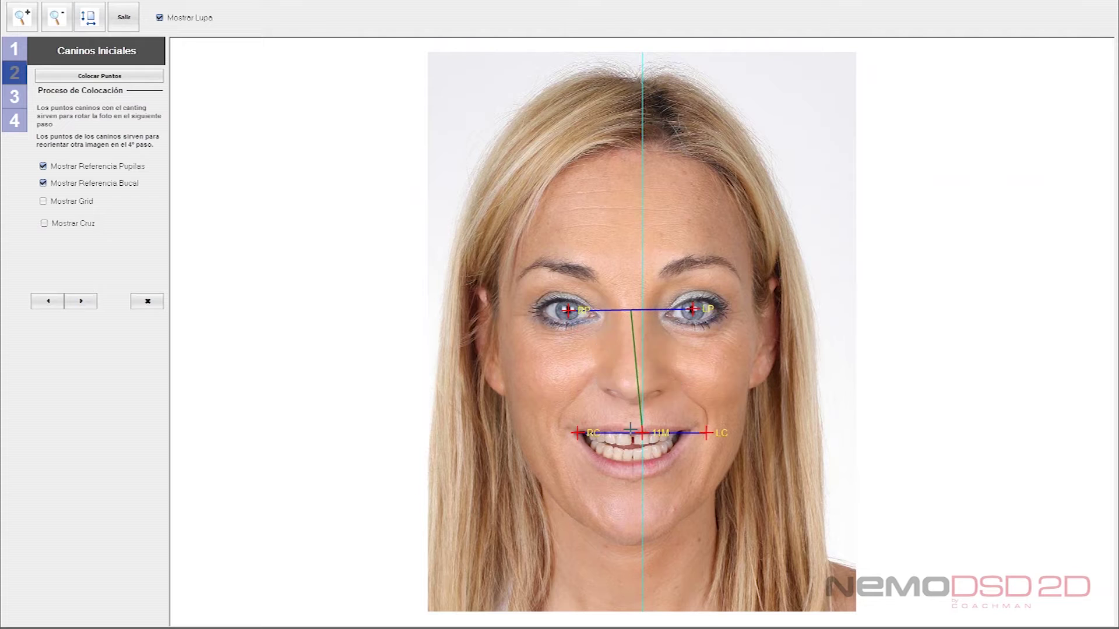
{"action": "left_click_drag", "start_coordinate": [577, 433], "coordinate": [601, 441]}
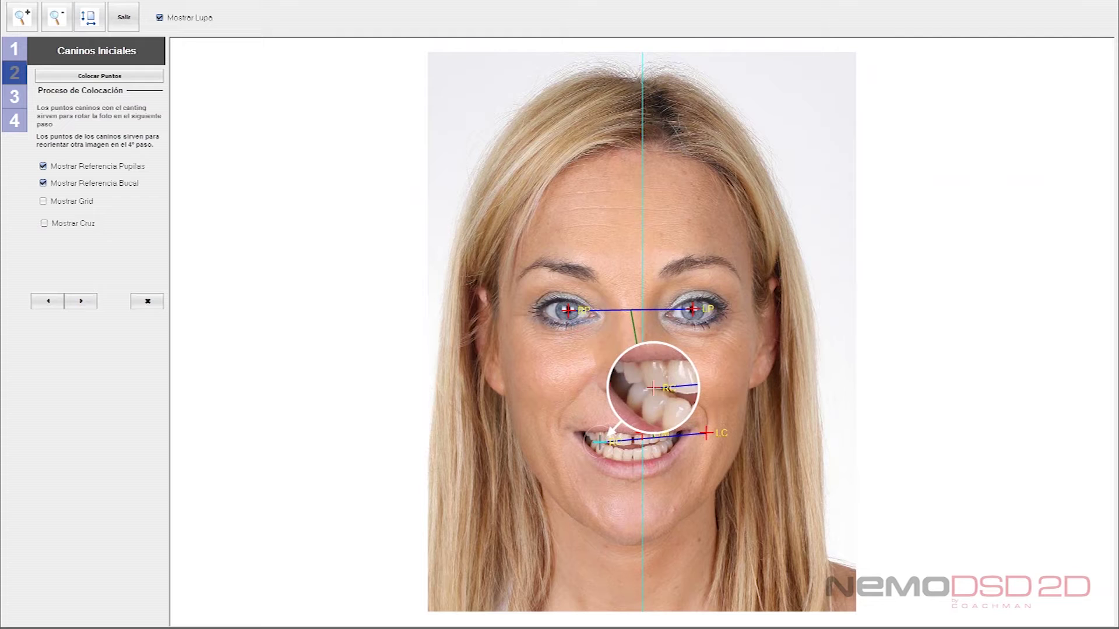
{"action": "left_click_drag", "start_coordinate": [685, 432], "coordinate": [633, 438]}
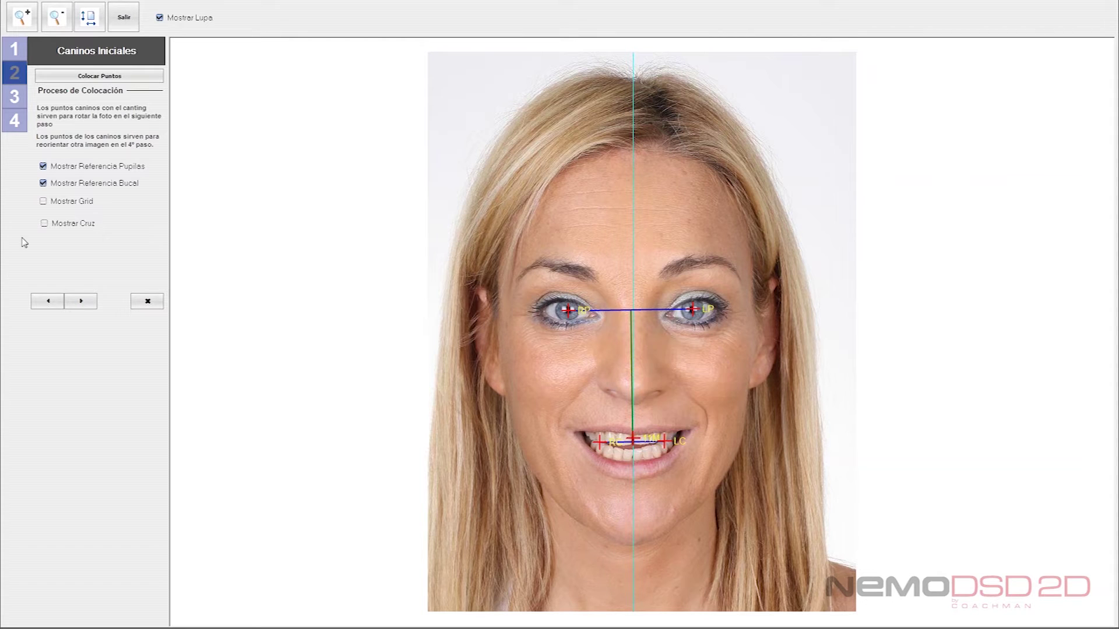
- Rotate the portrait according to the segment between the pupils (Según Segmento entre Pupilas)
{"action": "left_click", "coordinate": [81, 301]}
{"action": "left_click", "coordinate": [110, 176]}
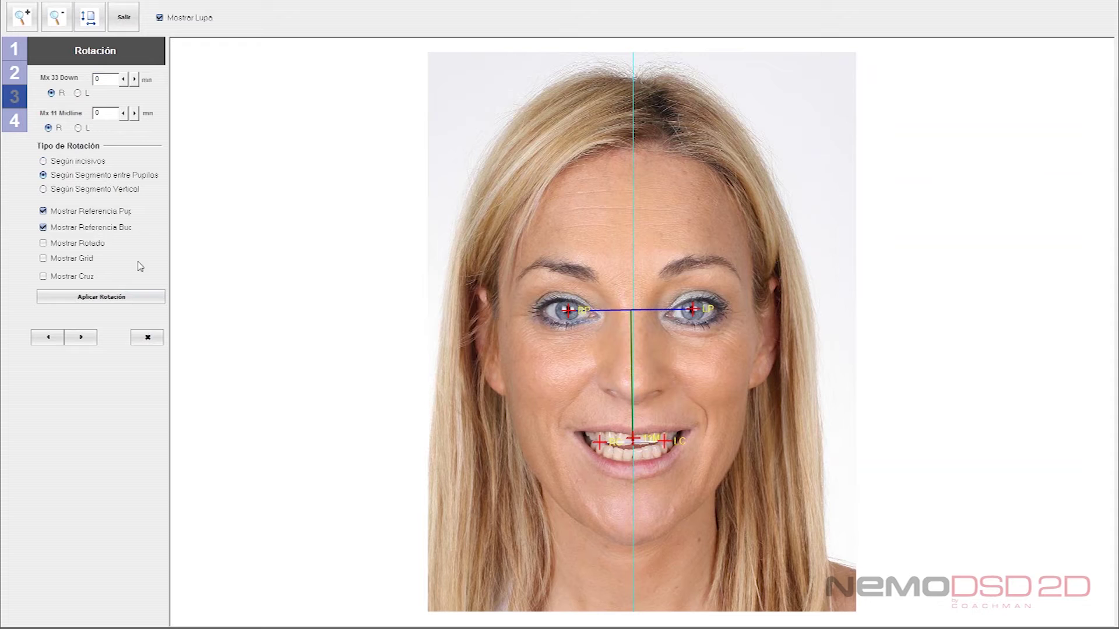
{"action": "left_click", "coordinate": [113, 296]}
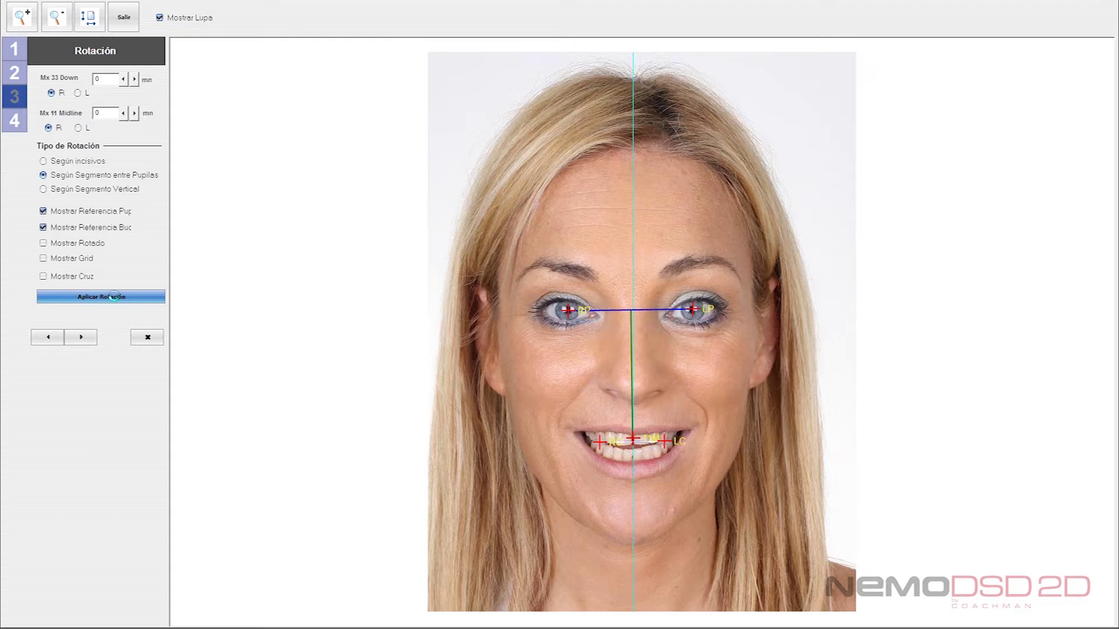
{"action": "left_click", "coordinate": [81, 337]}
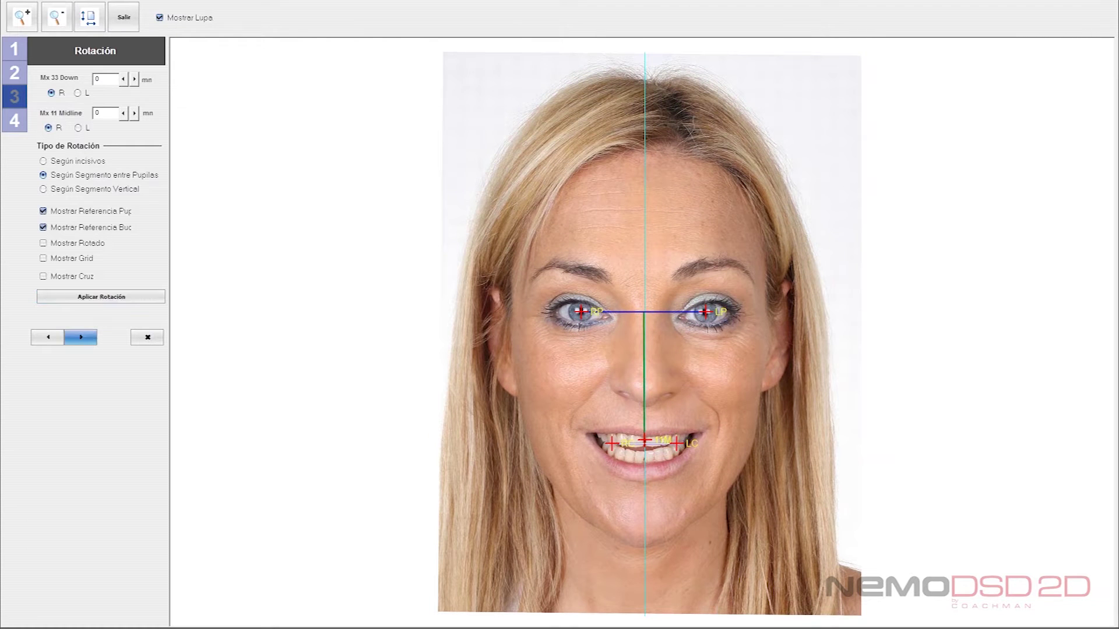
{"action": "left_click", "coordinate": [106, 121]}
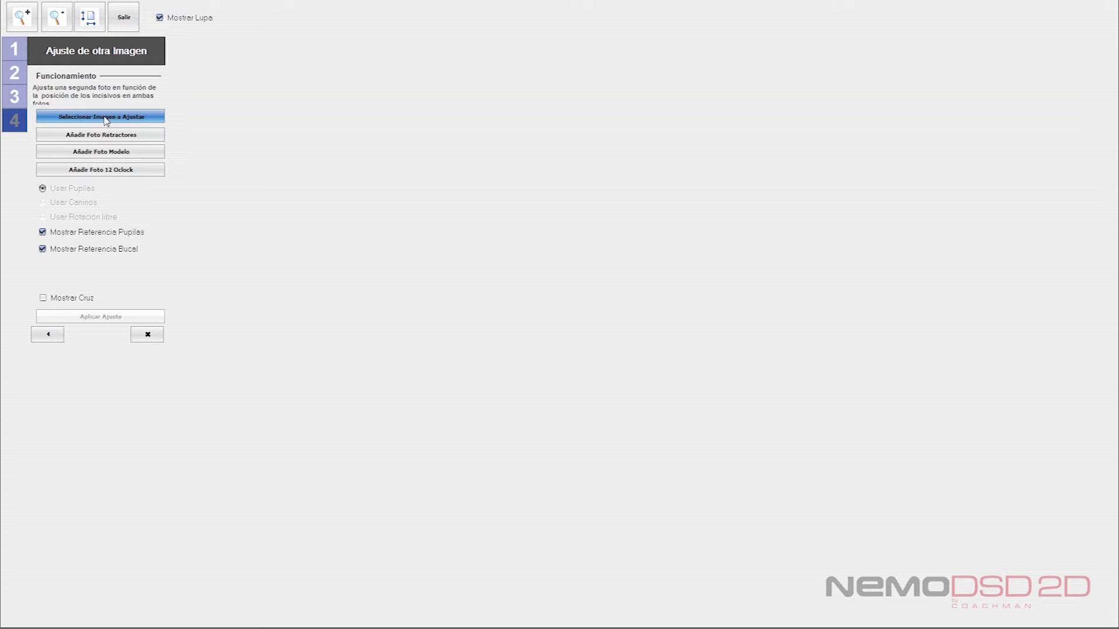
- Select the retractor photo and place its RP, LP, RC and LC markers on the pupils and canines
{"action": "left_click", "coordinate": [484, 282]}
{"action": "left_click", "coordinate": [601, 413]}
{"action": "left_click_drag", "start_coordinate": [559, 329], "coordinate": [590, 321]}
{"action": "left_click_drag", "start_coordinate": [734, 331], "coordinate": [718, 317]}
{"action": "left_click_drag", "start_coordinate": [572, 479], "coordinate": [612, 456]}
{"action": "mouse_move", "coordinate": [709, 472]}
{"action": "left_mouse_down"}
{"action": "mouse_move", "coordinate": [714, 460]}
{"action": "mouse_move", "coordinate": [692, 455]}
{"action": "mouse_move", "coordinate": [650, 464]}
{"action": "mouse_move", "coordinate": [649, 450]}
{"action": "left_mouse_up"}
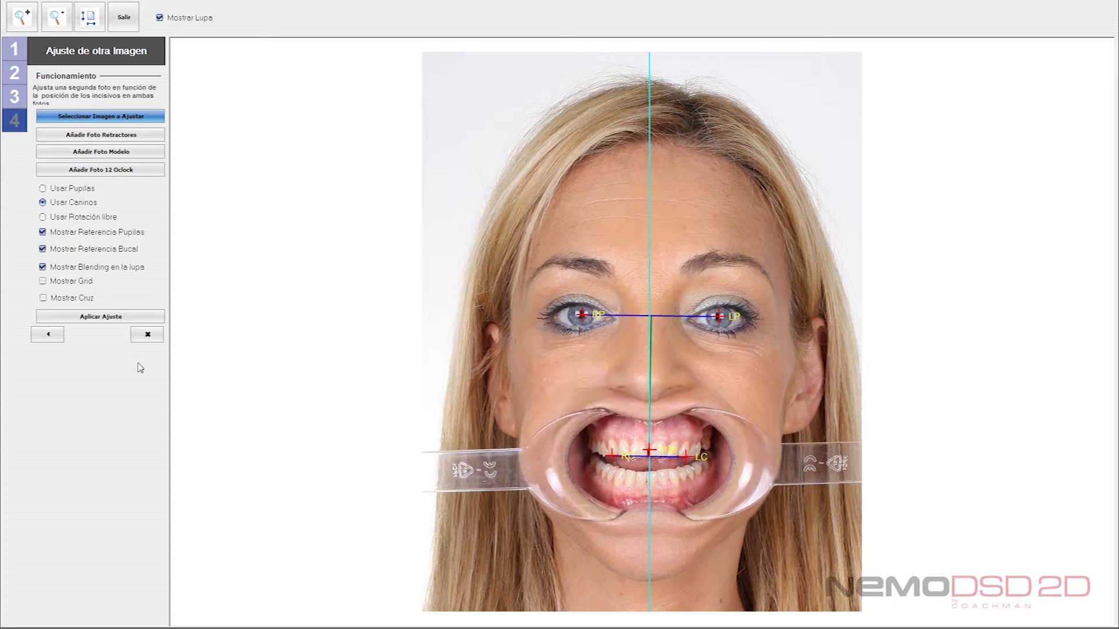
- Align the retractor photo using the pupils (Usar Pupilas), then exit the photo wizard
{"action": "left_click", "coordinate": [79, 189]}
{"action": "left_click", "coordinate": [109, 313]}
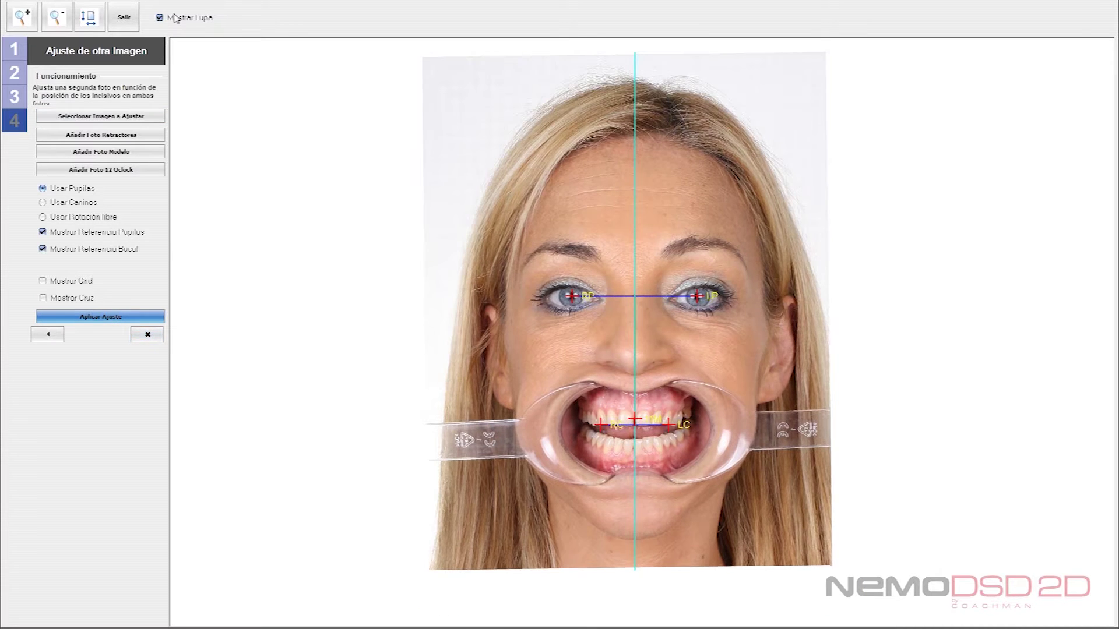
{"action": "left_click", "coordinate": [145, 336]}
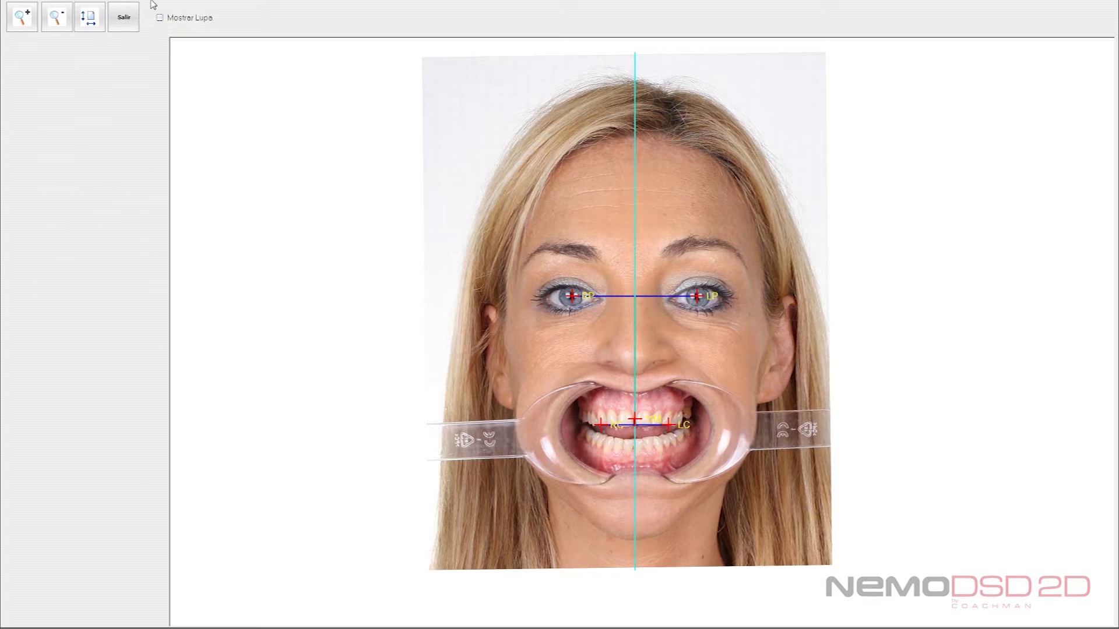
{"action": "left_click", "coordinate": [124, 23]}
- Start the initial tracing with only Labios selected and anchor the tooth template at the left canine
{"action": "left_click", "coordinate": [59, 213]}
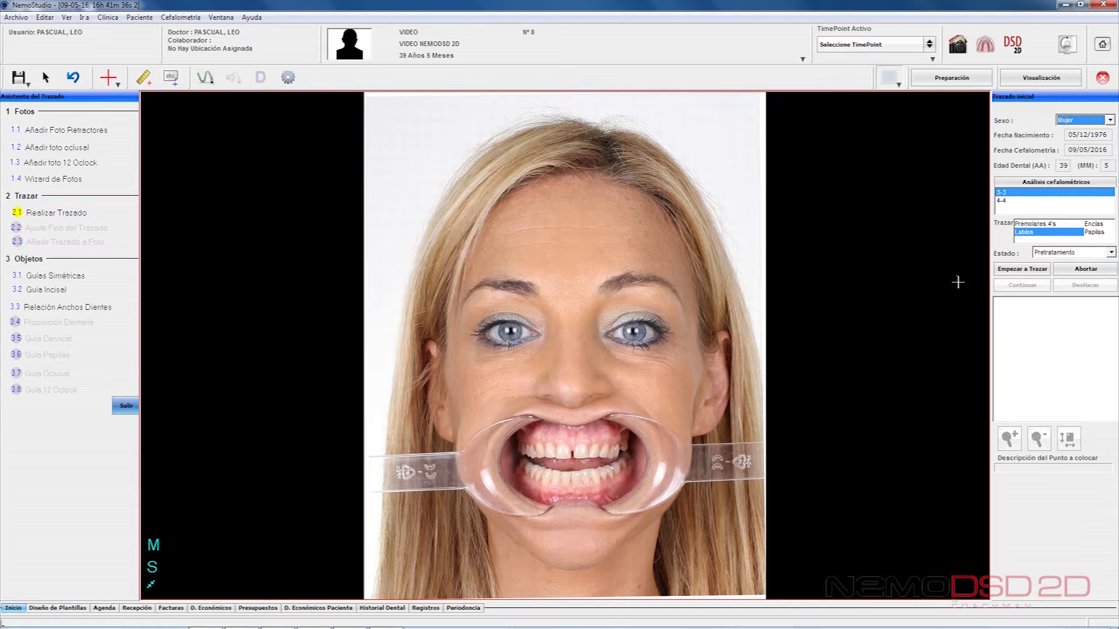
{"action": "left_click", "coordinate": [1028, 227]}
{"action": "left_click", "coordinate": [1028, 226]}
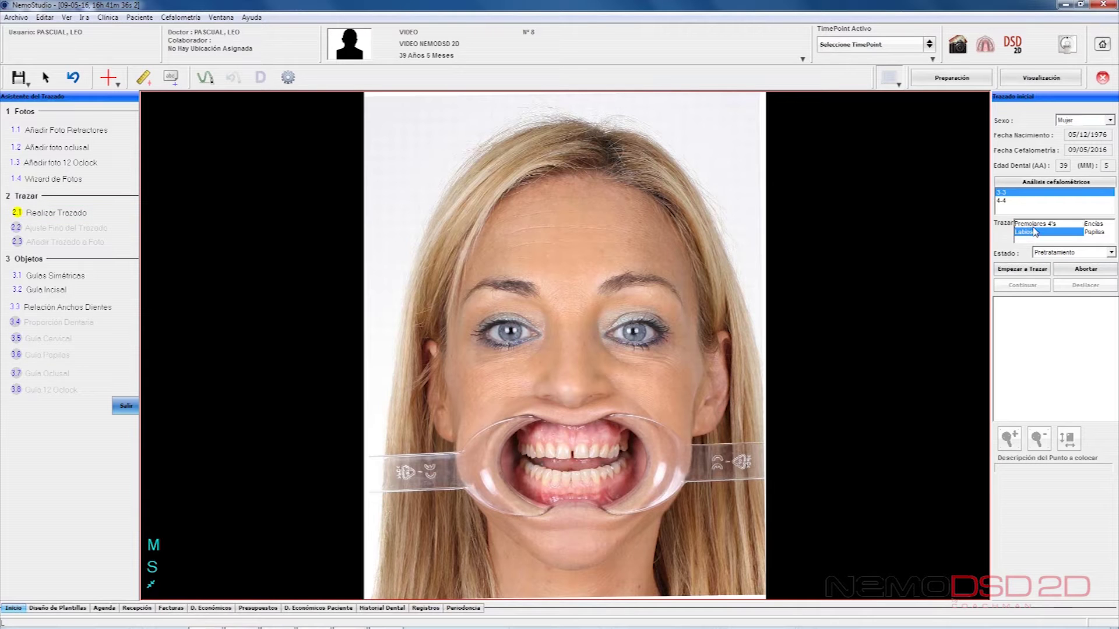
{"action": "left_click", "coordinate": [1033, 267]}
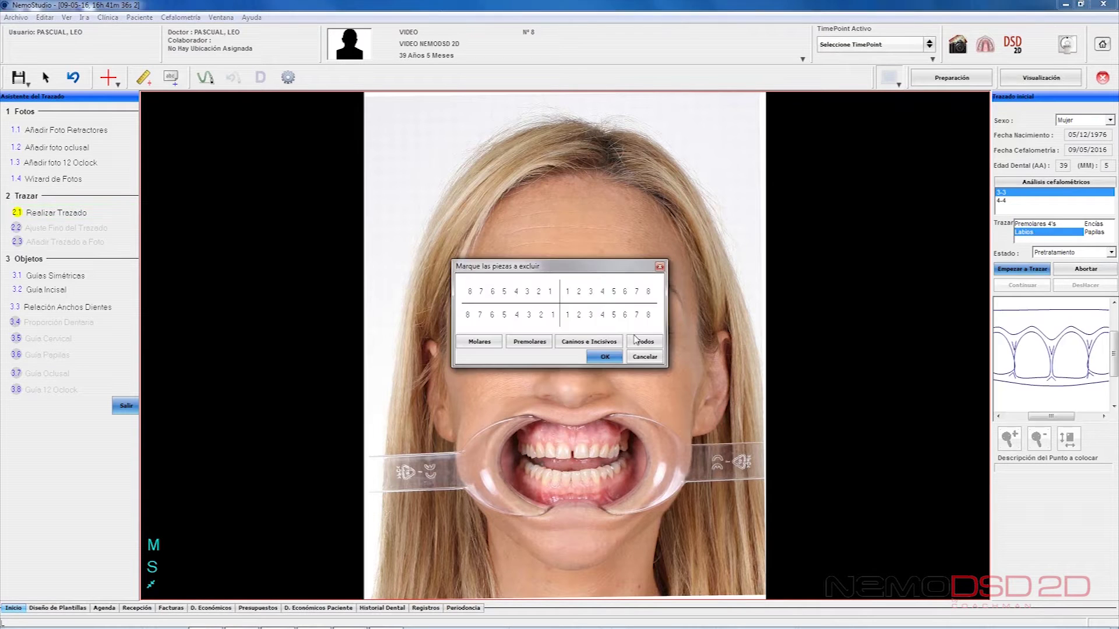
{"action": "left_click", "coordinate": [604, 357]}
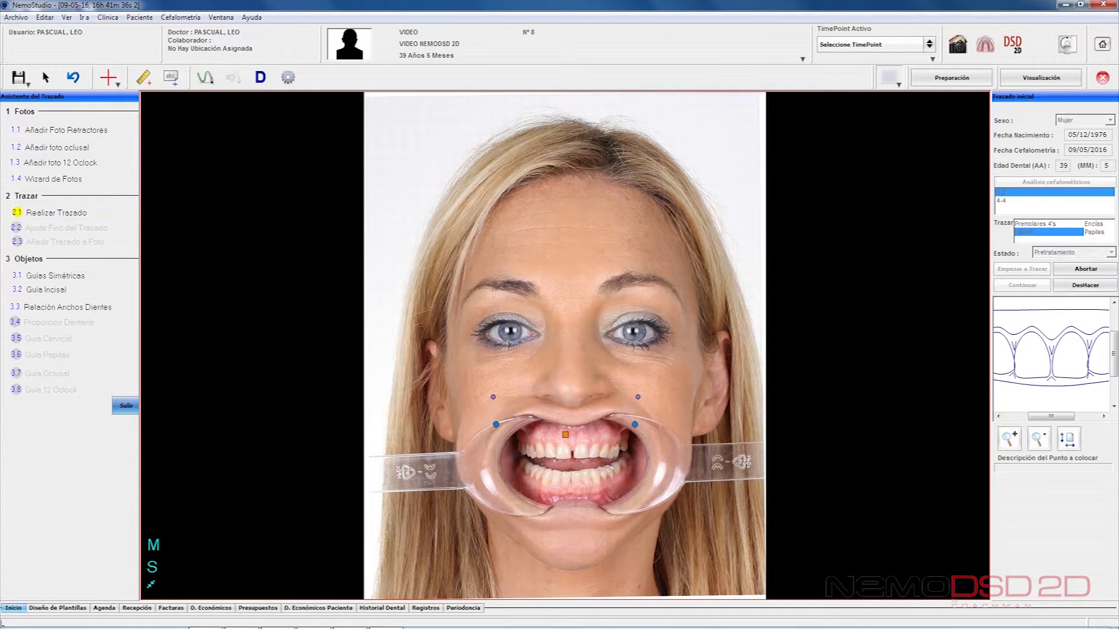
{"action": "left_click", "coordinate": [537, 452]}
- Anchor the template at the right canine and trace the tip, top, distal and mesial points of teeth 13 and 12
{"action": "left_click", "coordinate": [609, 459]}
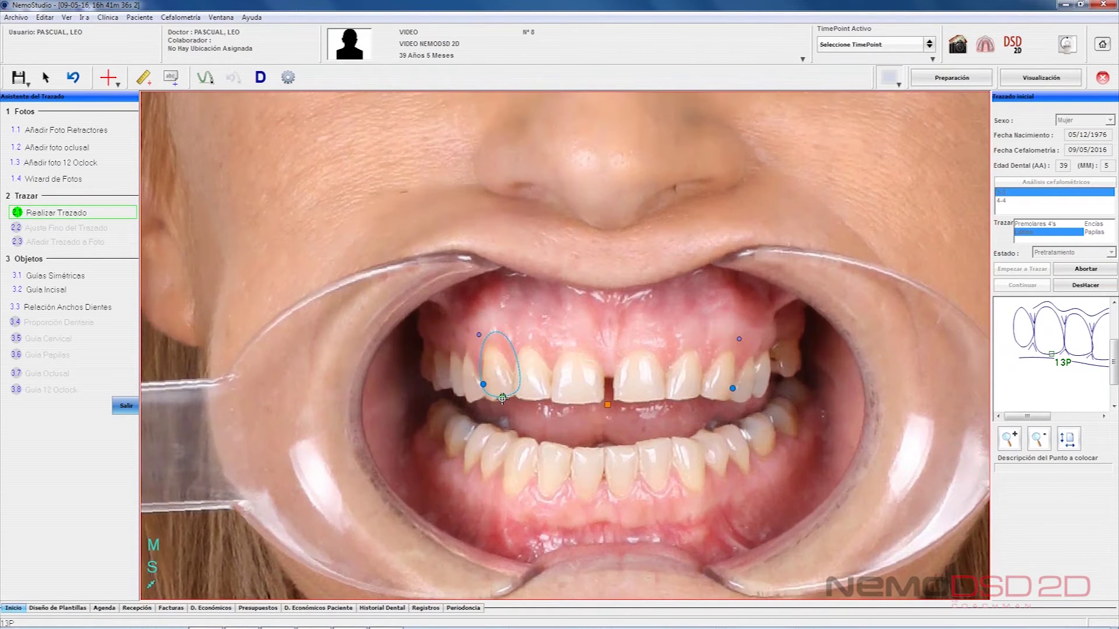
{"action": "left_click", "coordinate": [503, 399]}
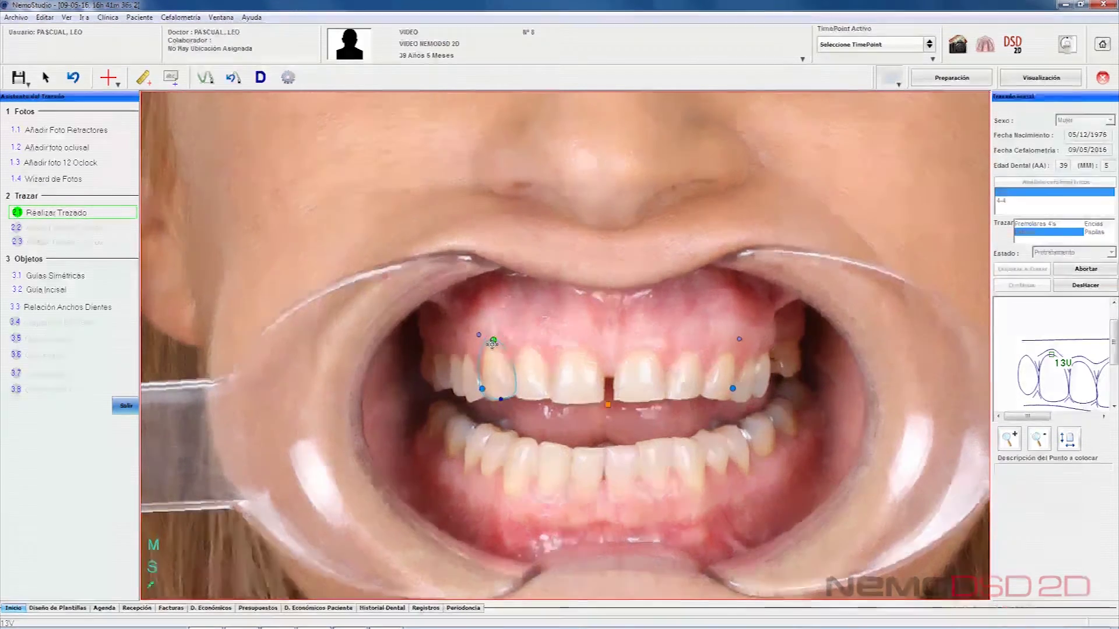
{"action": "left_click", "coordinate": [492, 347]}
{"action": "left_click", "coordinate": [481, 384]}
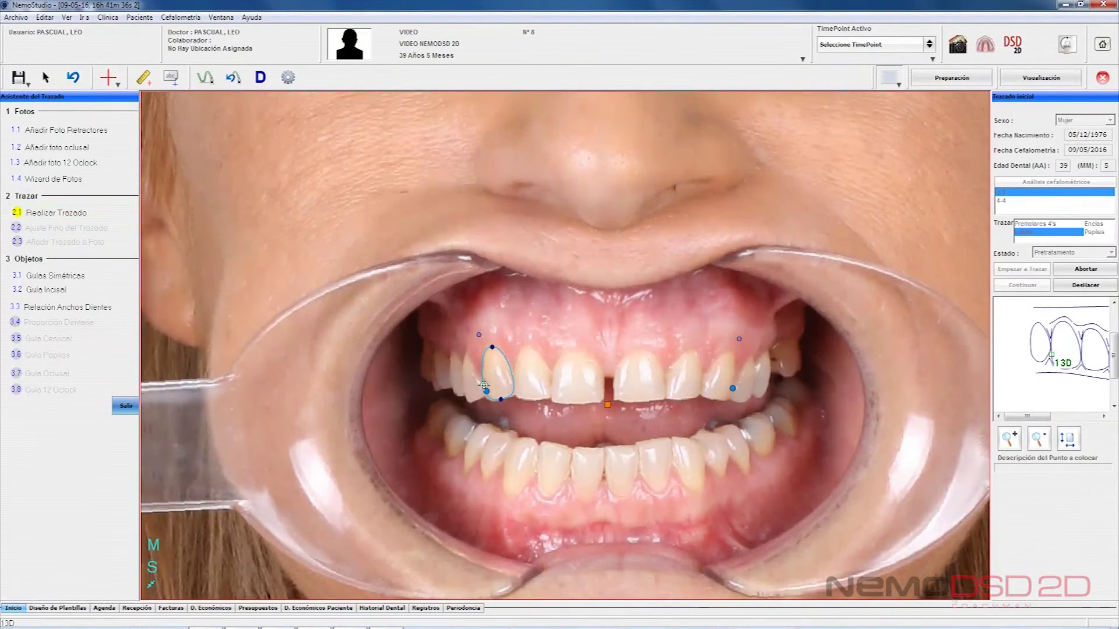
{"action": "left_click", "coordinate": [513, 383]}
{"action": "left_click", "coordinate": [533, 399]}
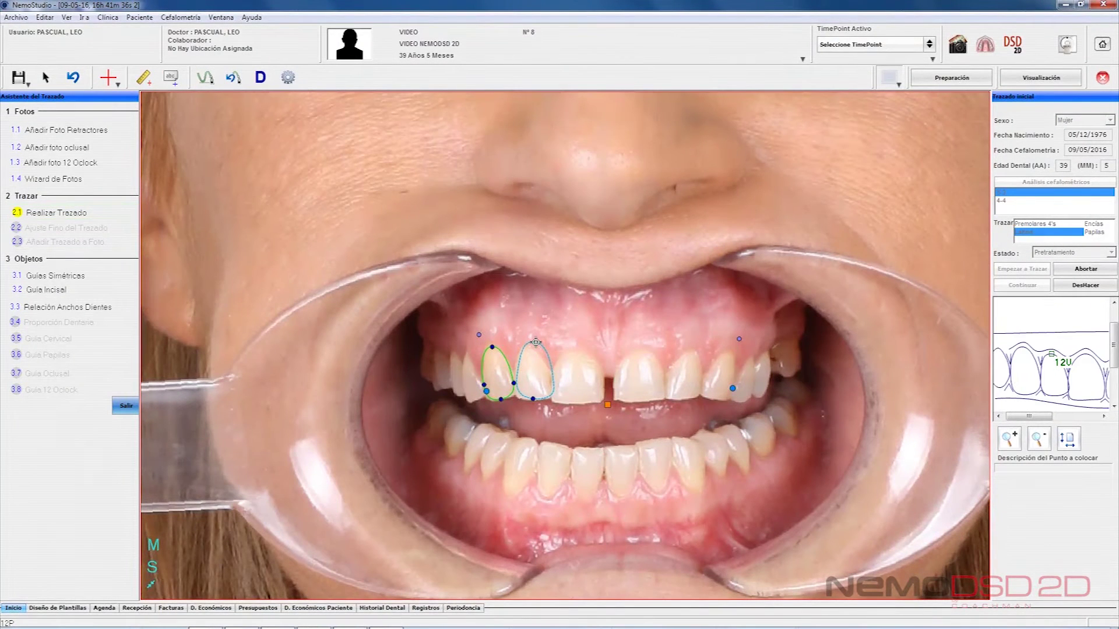
{"action": "left_click", "coordinate": [515, 383]}
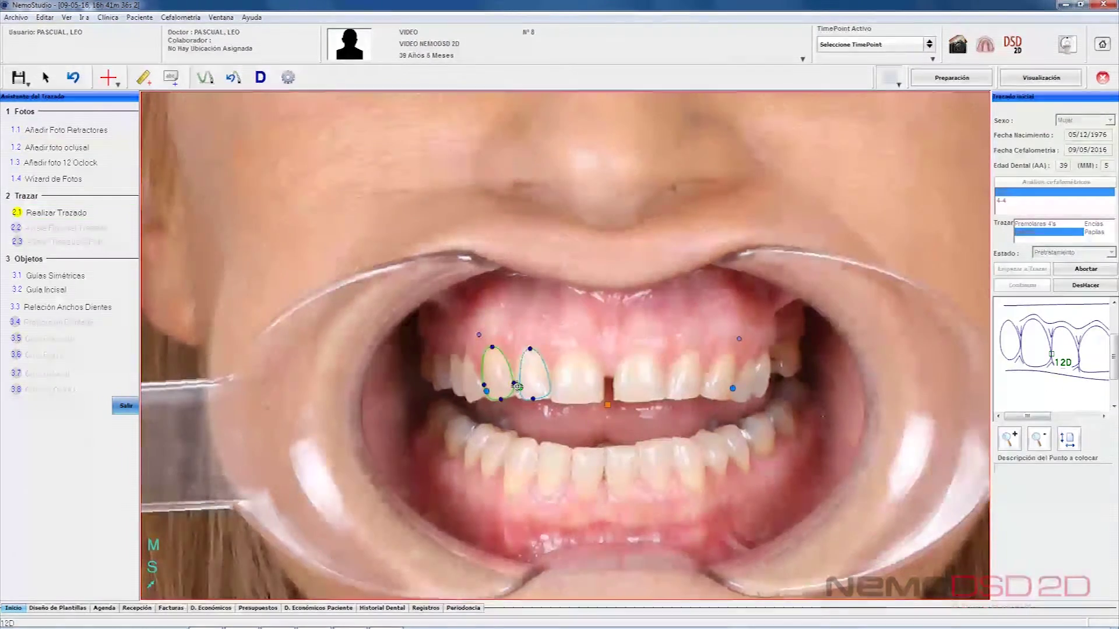
{"action": "left_click", "coordinate": [551, 387]}
{"action": "left_click", "coordinate": [552, 387]}
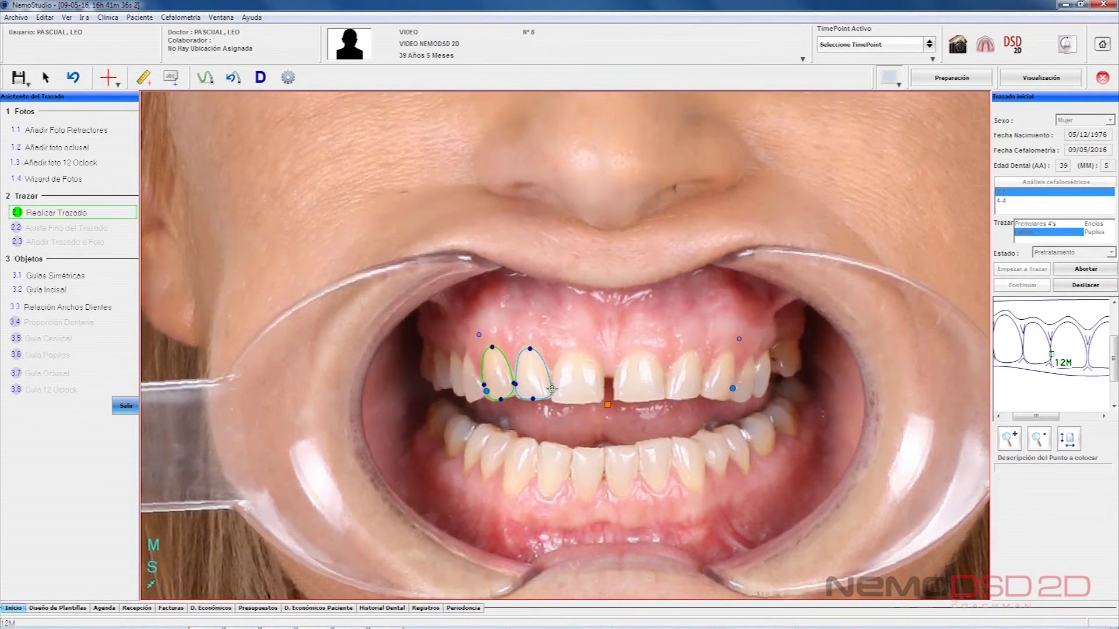
- Trace the tip, upper, distal and mesial points of central incisors 11 and 21
{"action": "left_click", "coordinate": [581, 402]}
{"action": "left_click", "coordinate": [576, 349]}
{"action": "left_click", "coordinate": [552, 386]}
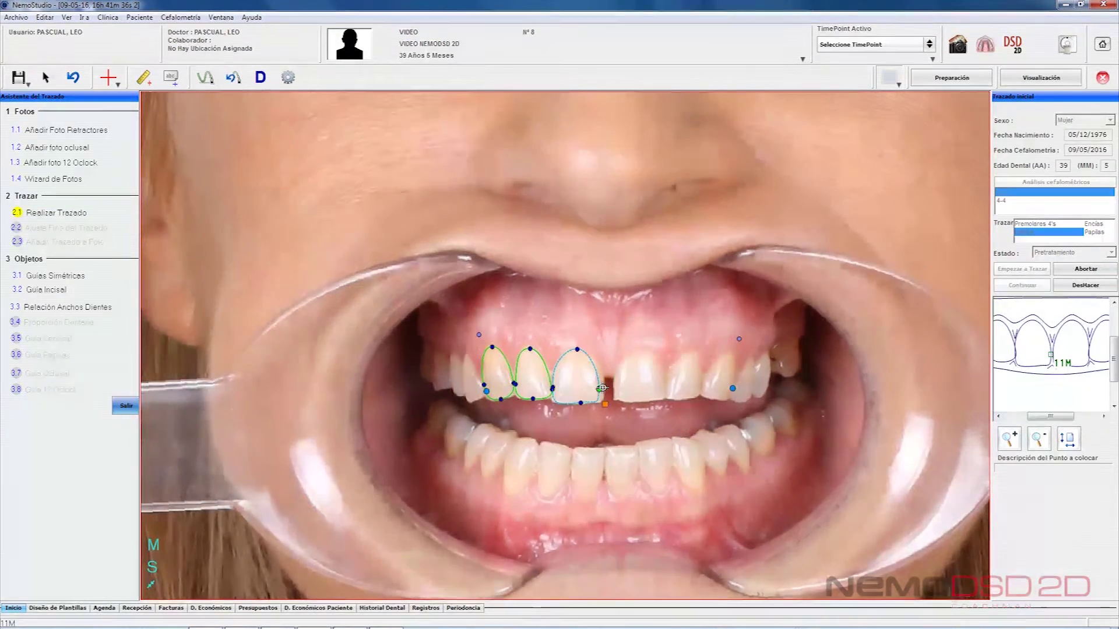
{"action": "left_click", "coordinate": [604, 388]}
{"action": "left_click", "coordinate": [643, 400]}
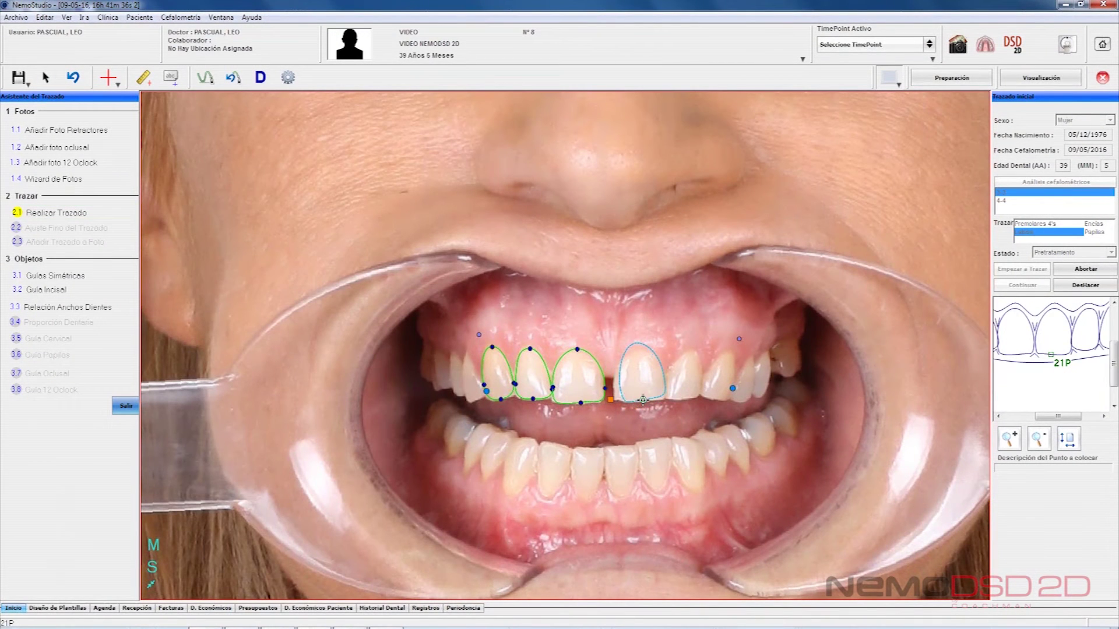
{"action": "left_click", "coordinate": [642, 350]}
{"action": "left_click", "coordinate": [663, 383]}
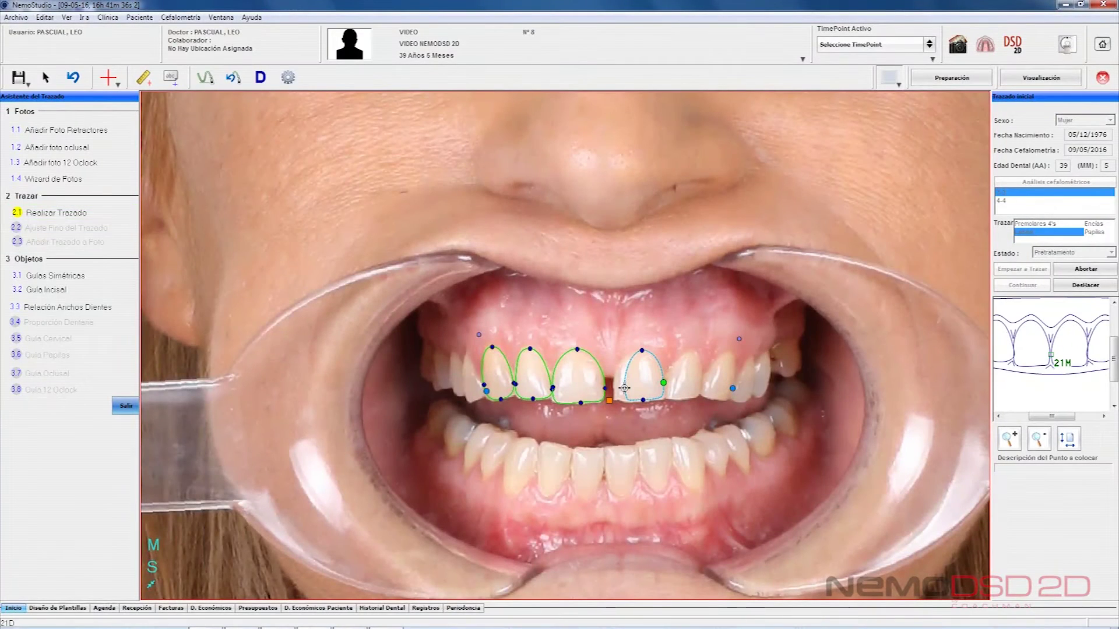
{"action": "left_click", "coordinate": [614, 387]}
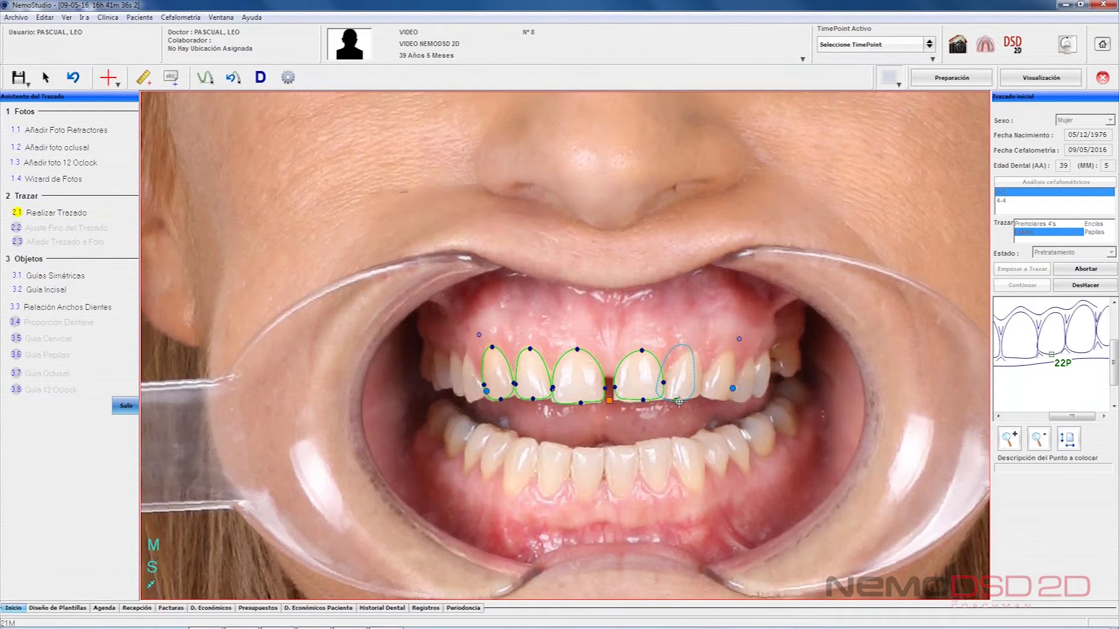
- Trace the tip, upper, distal and mesial points of teeth 22 and 23
{"action": "left_click", "coordinate": [685, 399]}
{"action": "left_click", "coordinate": [690, 351]}
{"action": "left_click", "coordinate": [699, 383]}
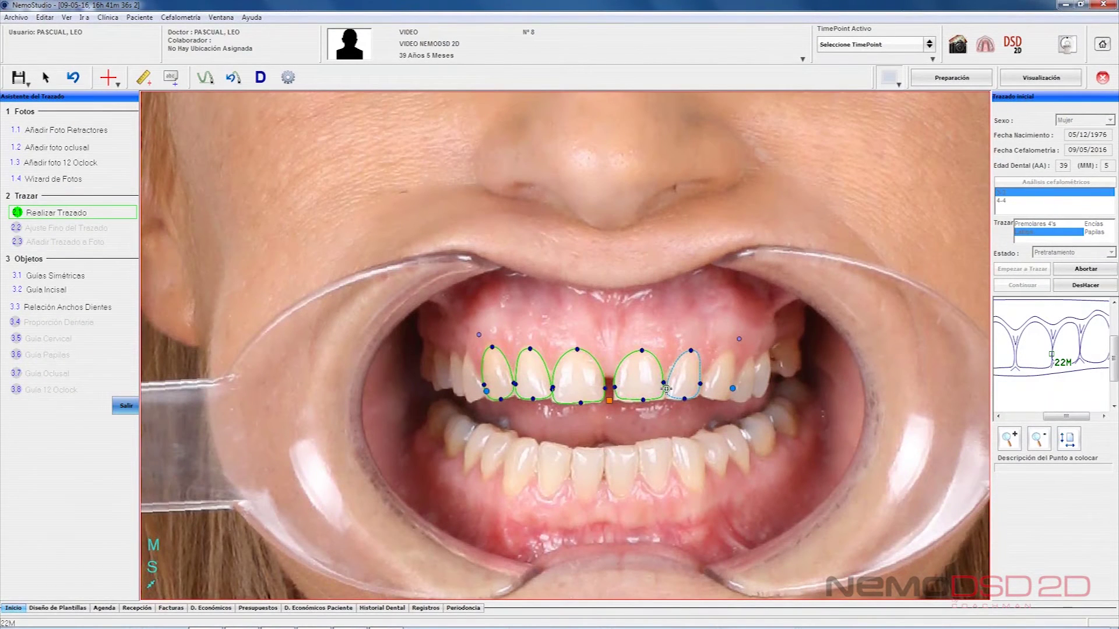
{"action": "left_click", "coordinate": [666, 389]}
{"action": "left_click", "coordinate": [716, 401]}
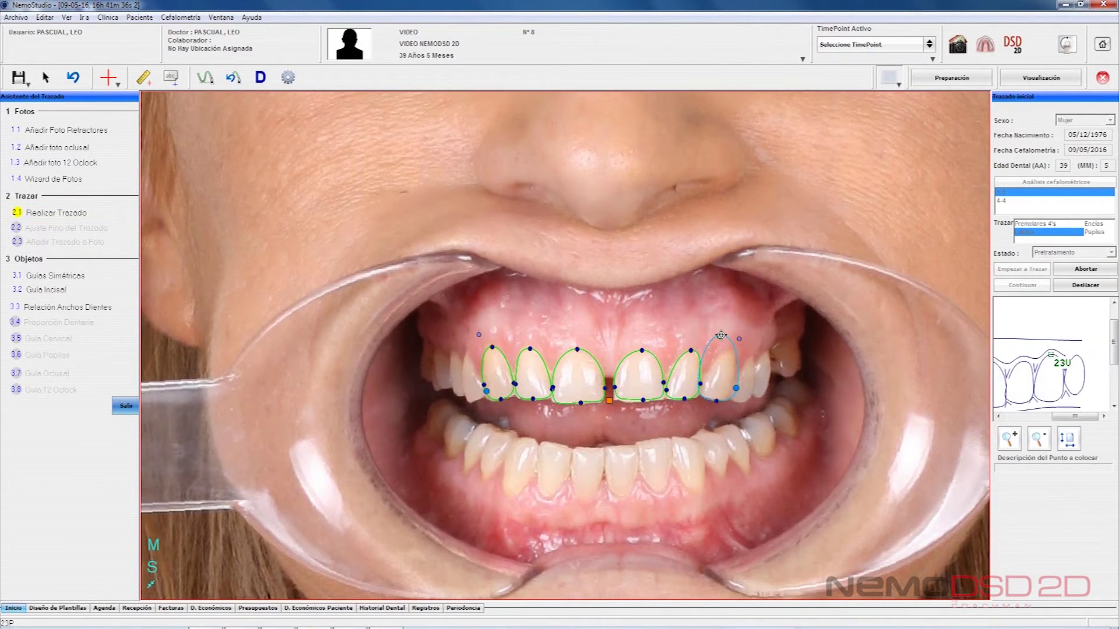
{"action": "left_click", "coordinate": [727, 352]}
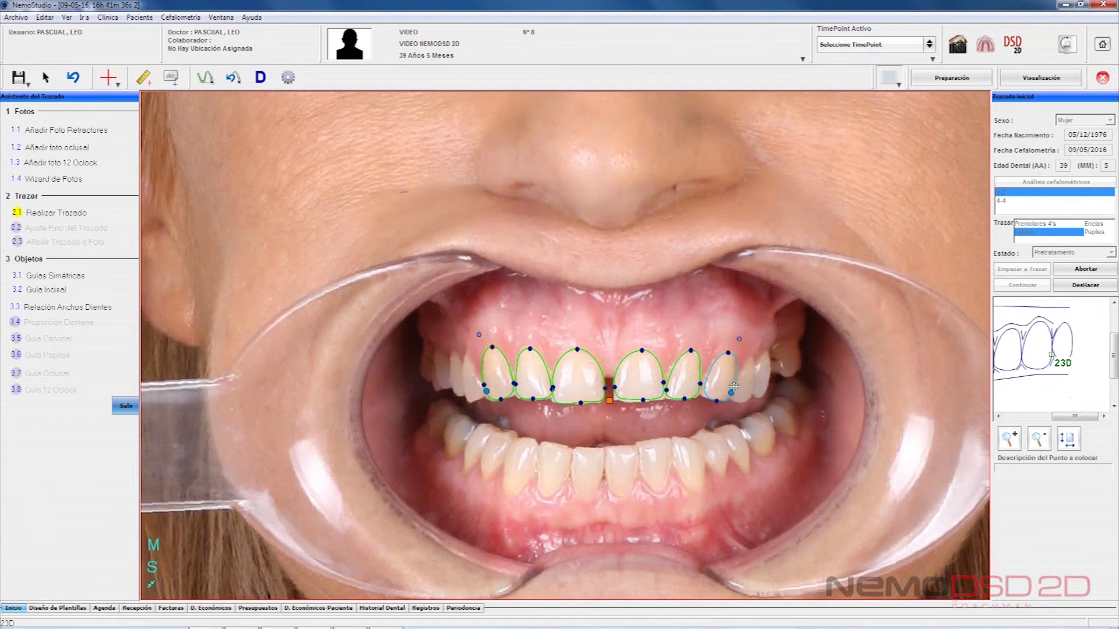
{"action": "left_click", "coordinate": [734, 386]}
{"action": "left_click", "coordinate": [702, 385]}
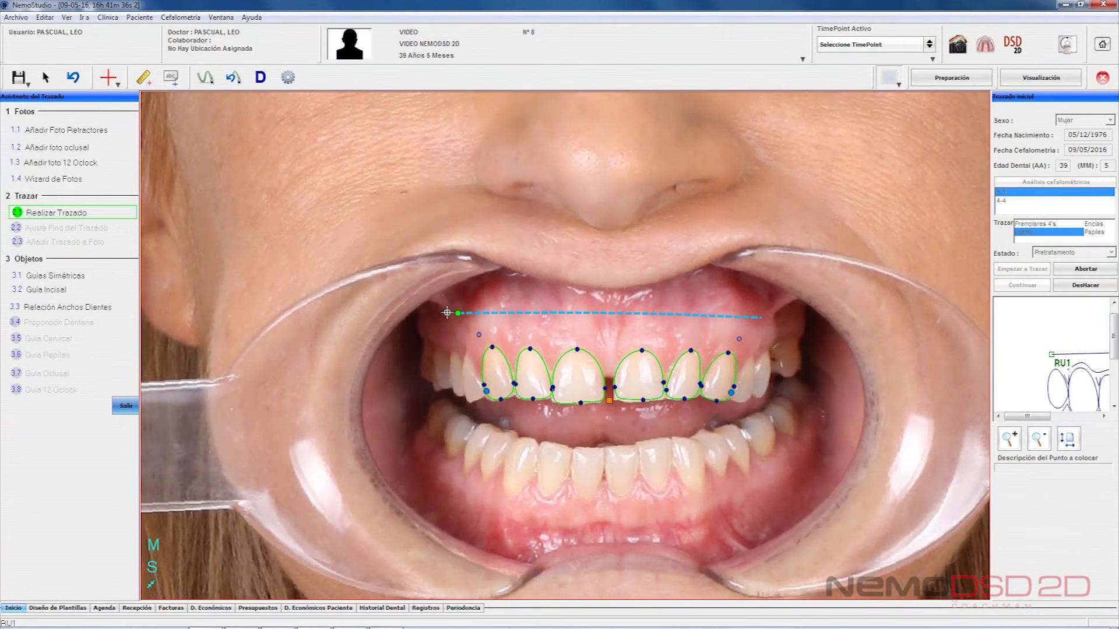
- Mark the upper gum line and lower-lip guide points to complete the tracing and show its measurements
{"action": "left_click", "coordinate": [544, 313]}
{"action": "left_click", "coordinate": [608, 313]}
{"action": "left_click", "coordinate": [674, 315]}
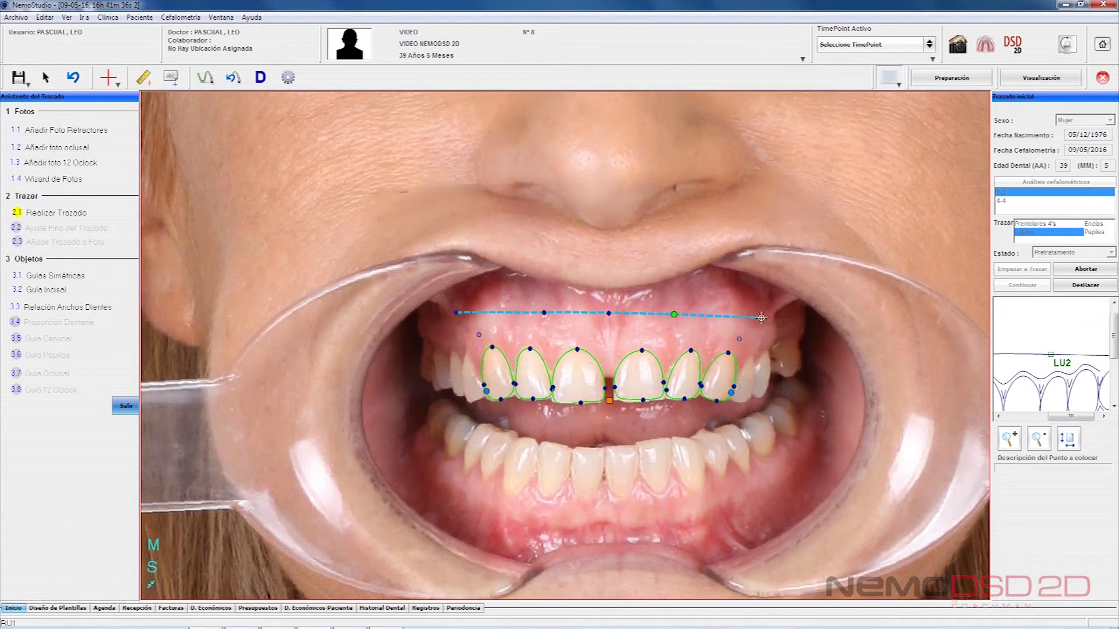
{"action": "left_click", "coordinate": [459, 401]}
{"action": "left_click", "coordinate": [460, 414]}
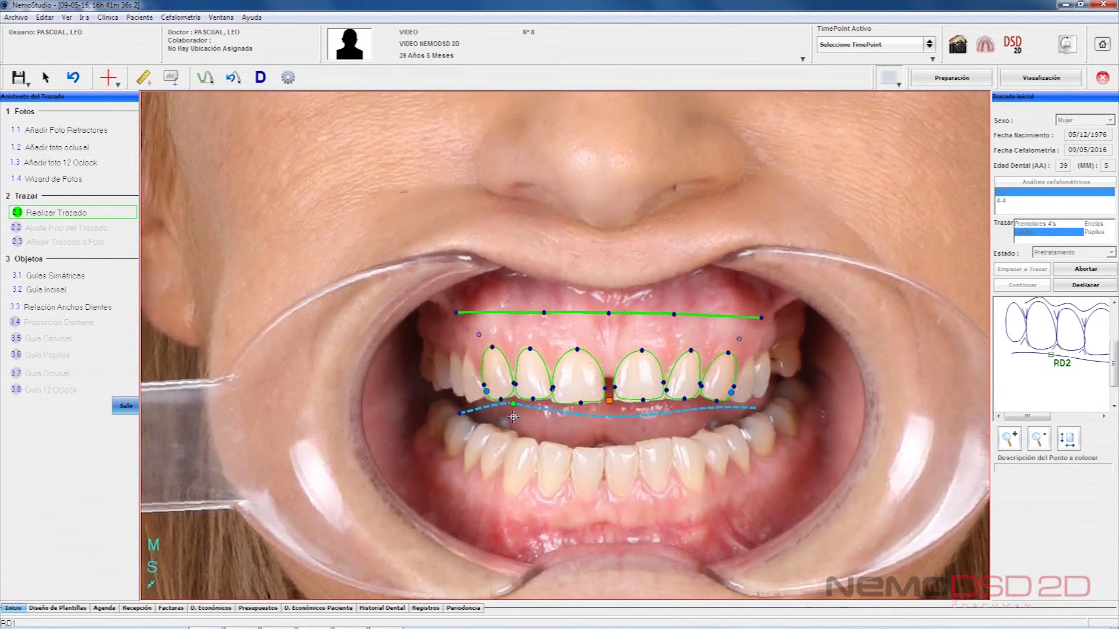
{"action": "left_click", "coordinate": [511, 421]}
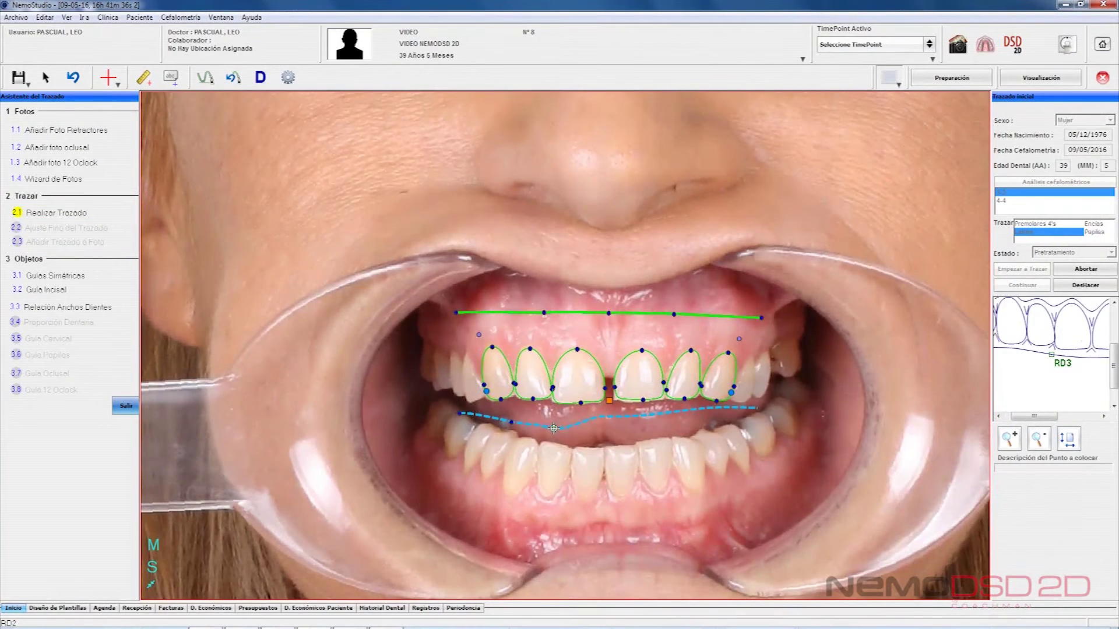
{"action": "left_click", "coordinate": [553, 428]}
{"action": "left_click", "coordinate": [607, 430]}
{"action": "left_click", "coordinate": [704, 408]}
{"action": "left_click", "coordinate": [757, 408]}
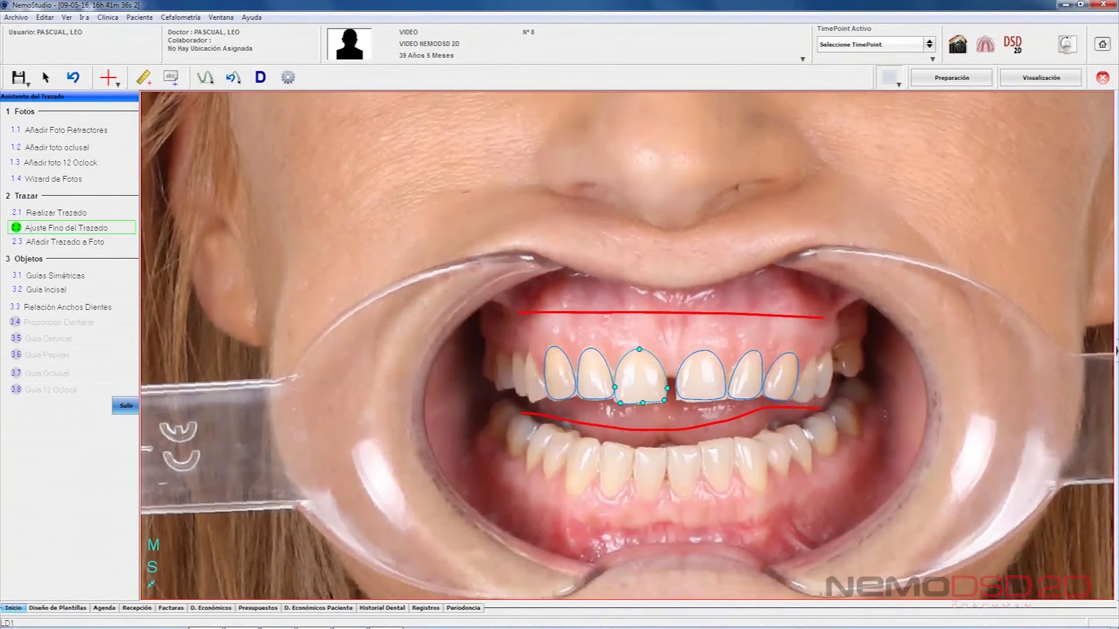
- Zoom in on tooth 21's outline and drag its top tangent handle to flatten the curve
{"action": "left_click", "coordinate": [649, 402]}
{"action": "left_click", "coordinate": [704, 410]}
{"action": "scroll", "coordinate": [704, 416], "scroll_direction": "up", "scroll_amount": 3}
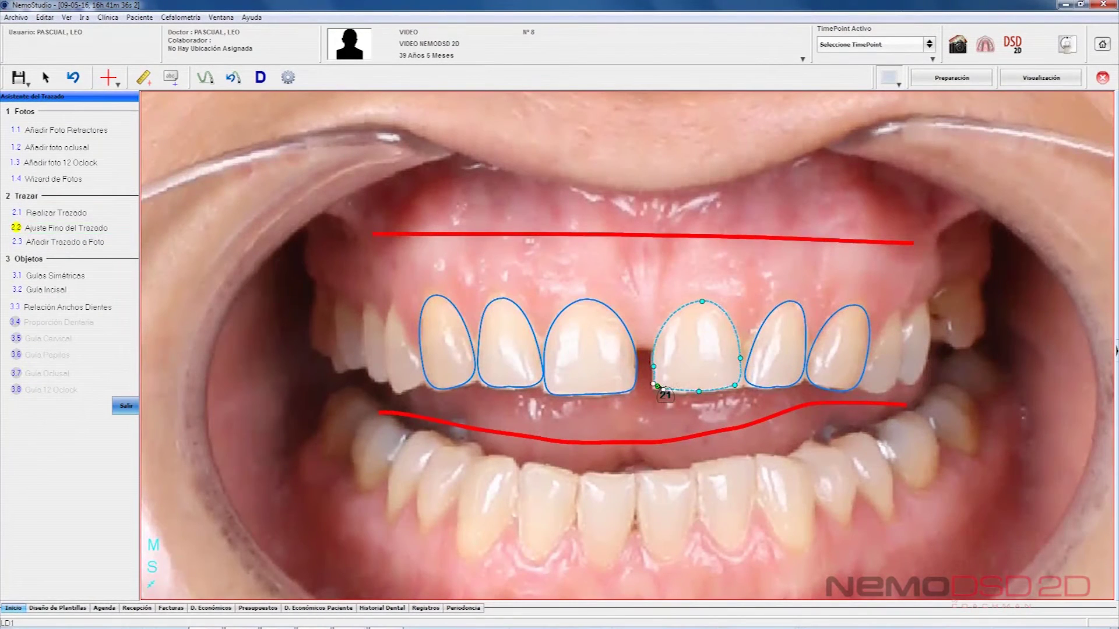
{"action": "left_click", "coordinate": [755, 333]}
{"action": "left_click", "coordinate": [657, 386]}
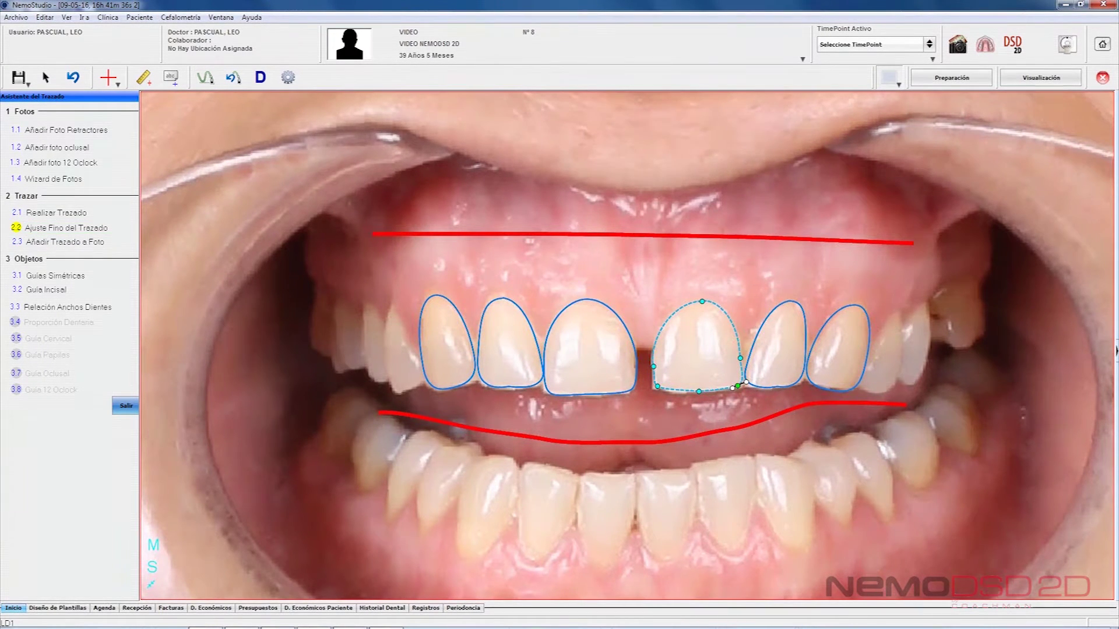
{"action": "left_click_drag", "start_coordinate": [717, 302], "coordinate": [722, 300]}
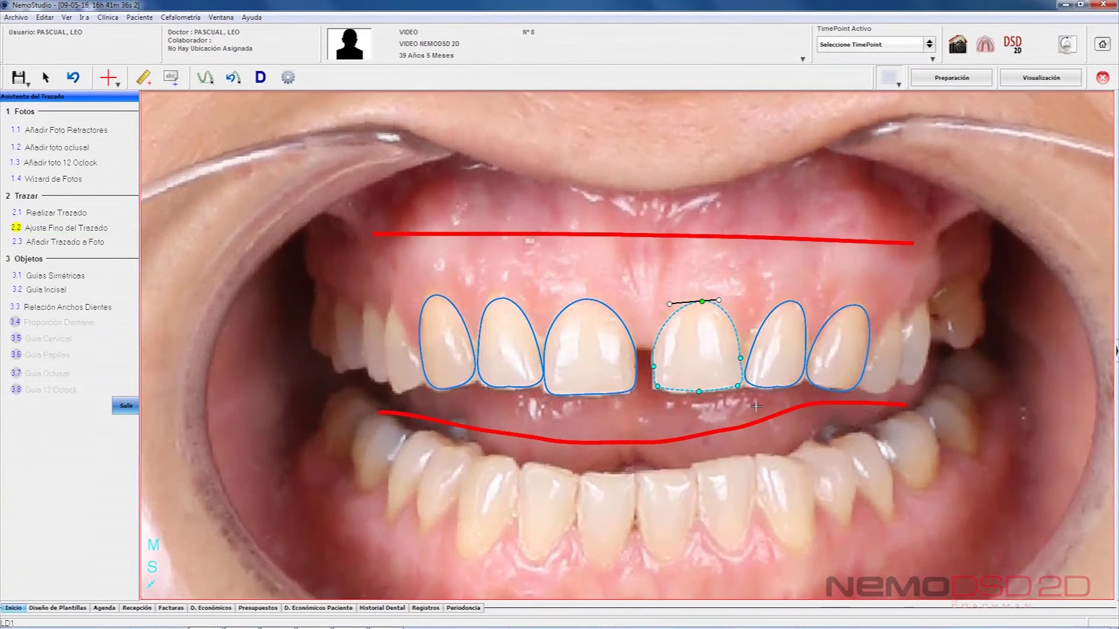
{"action": "scroll", "coordinate": [589, 447], "scroll_direction": "down", "scroll_amount": 2}
{"action": "scroll", "coordinate": [589, 447], "scroll_direction": "down", "scroll_amount": 1}
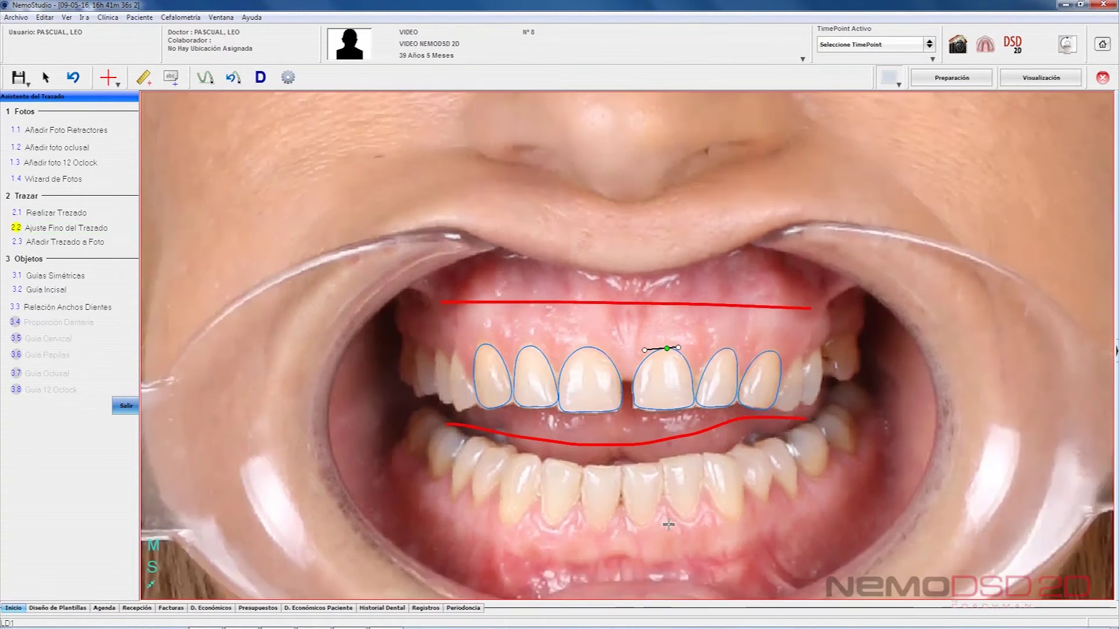
- Overlay the tracing on the smile photo, shift its sides onto the teeth, and check outlines 11, 21 and 22
{"action": "left_click", "coordinate": [64, 242]}
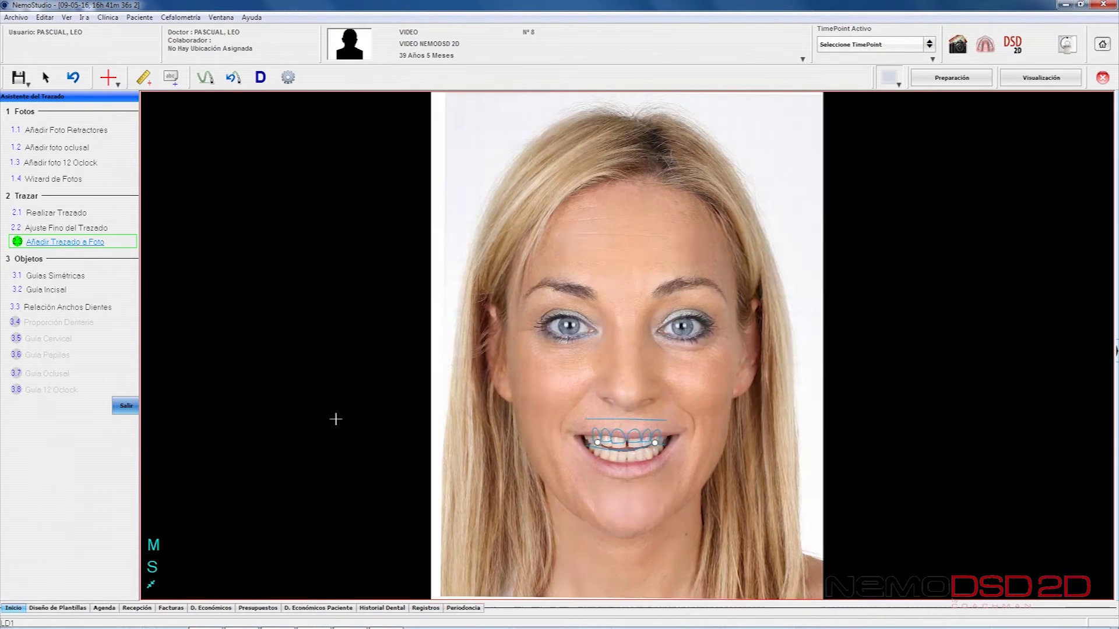
{"action": "scroll", "coordinate": [628, 496], "scroll_direction": "up", "scroll_amount": 3}
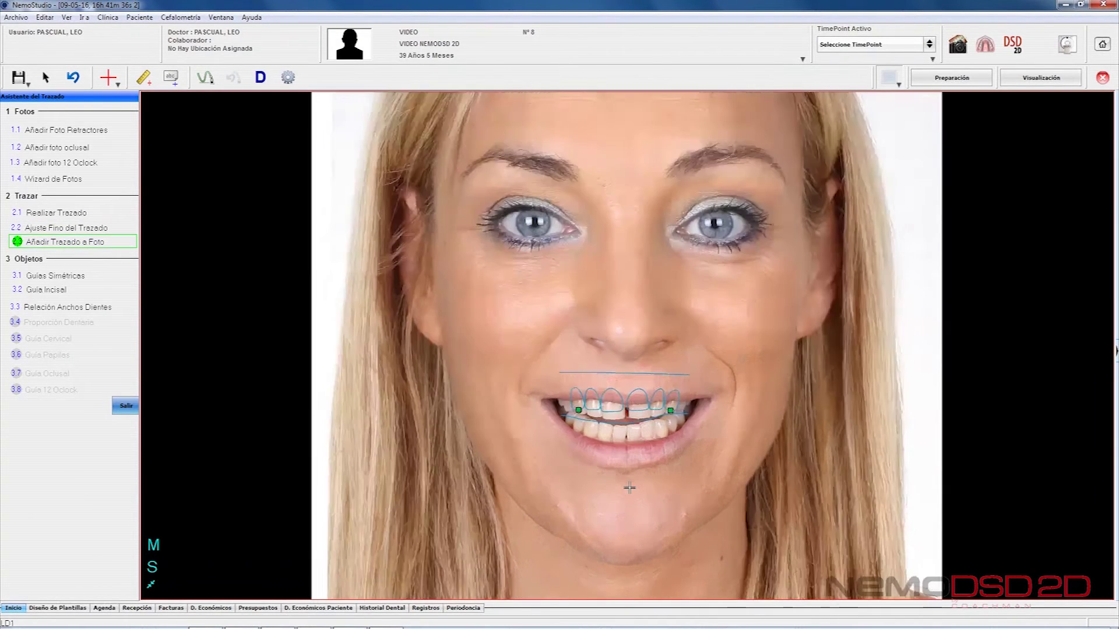
{"action": "left_click_drag", "start_coordinate": [561, 385], "coordinate": [565, 389]}
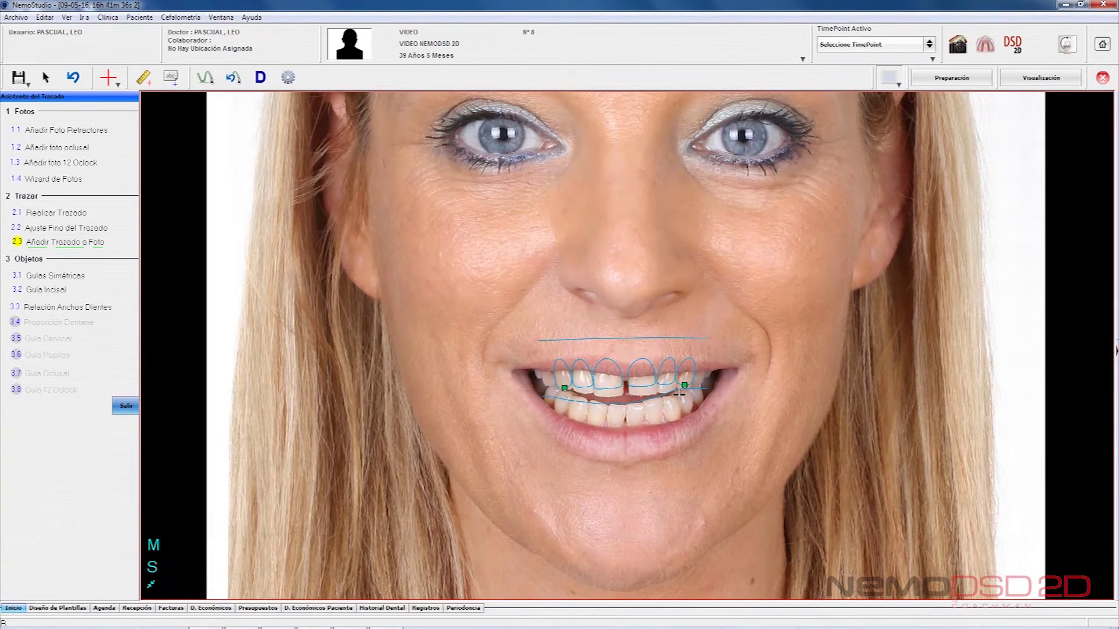
{"action": "left_click_drag", "start_coordinate": [685, 385], "coordinate": [684, 389]}
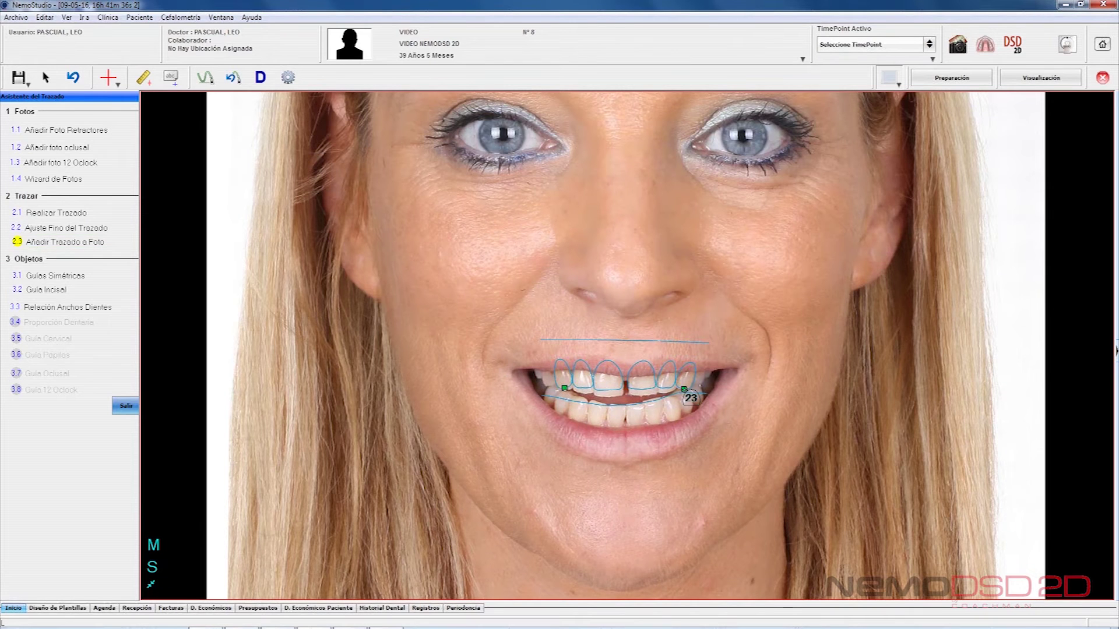
{"action": "scroll", "coordinate": [624, 507], "scroll_direction": "up", "scroll_amount": 1}
{"action": "scroll", "coordinate": [612, 405], "scroll_direction": "up", "scroll_amount": 1}
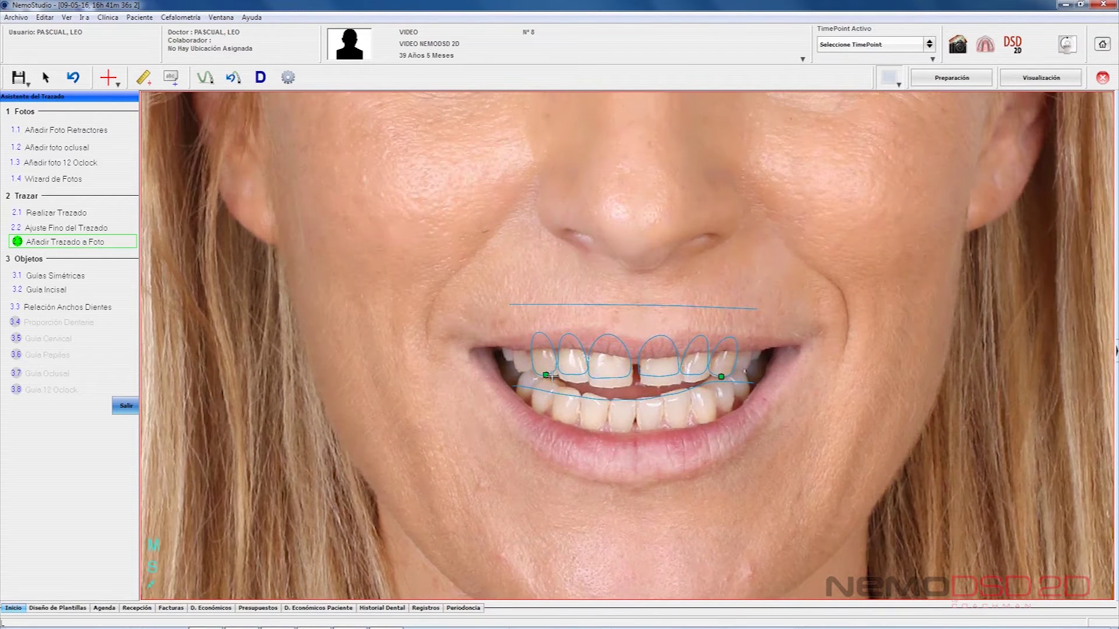
{"action": "left_click_drag", "start_coordinate": [548, 377], "coordinate": [572, 376]}
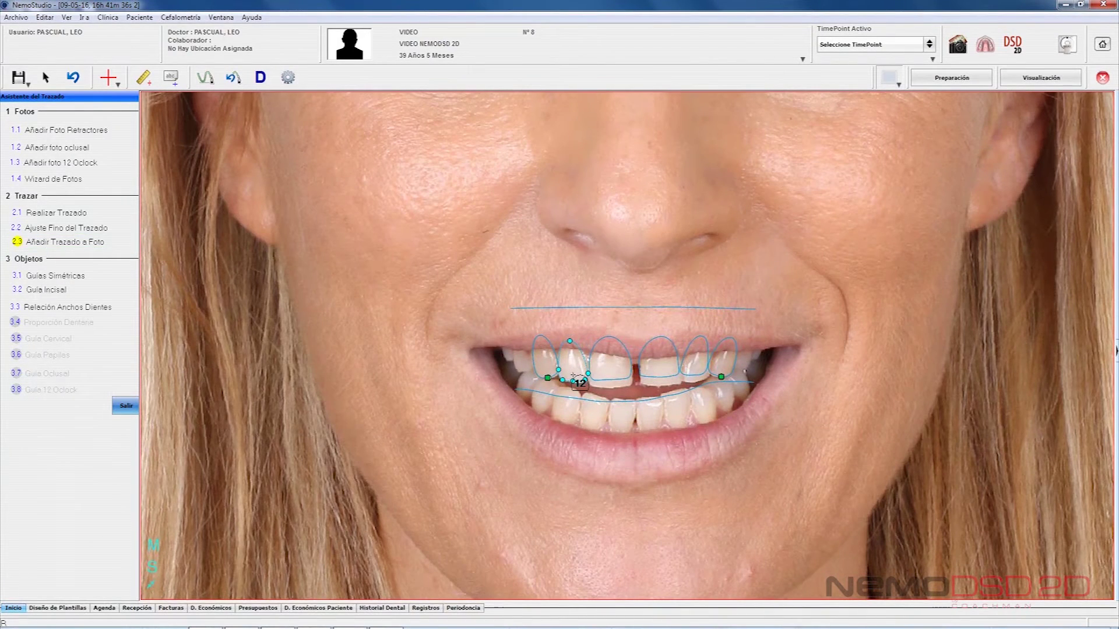
{"action": "left_click", "coordinate": [611, 378]}
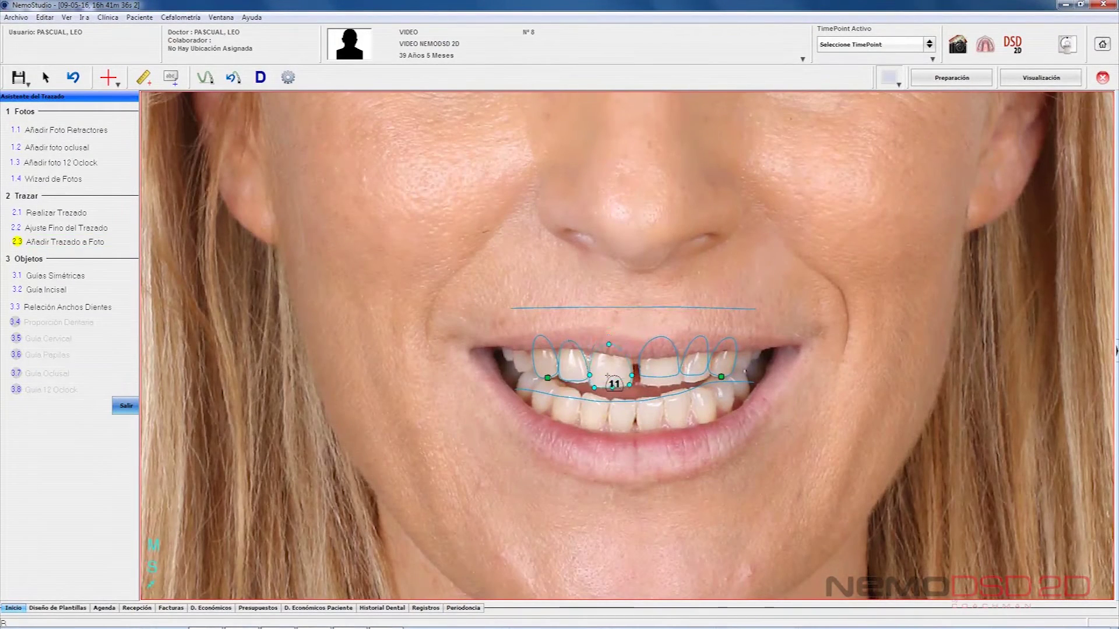
{"action": "left_click", "coordinate": [667, 372]}
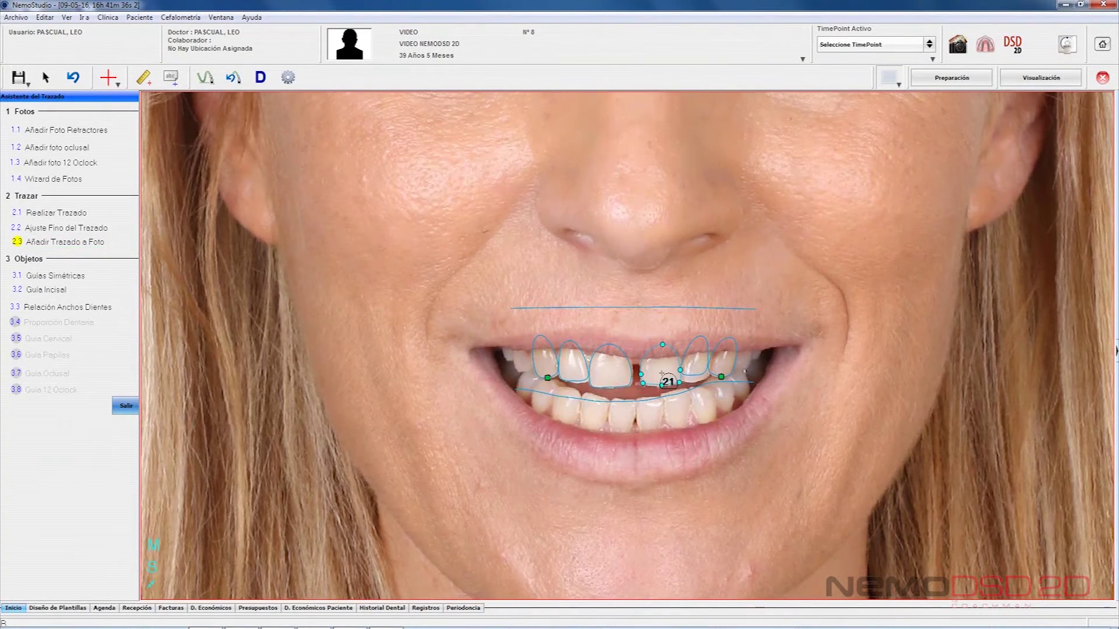
{"action": "left_click", "coordinate": [697, 364]}
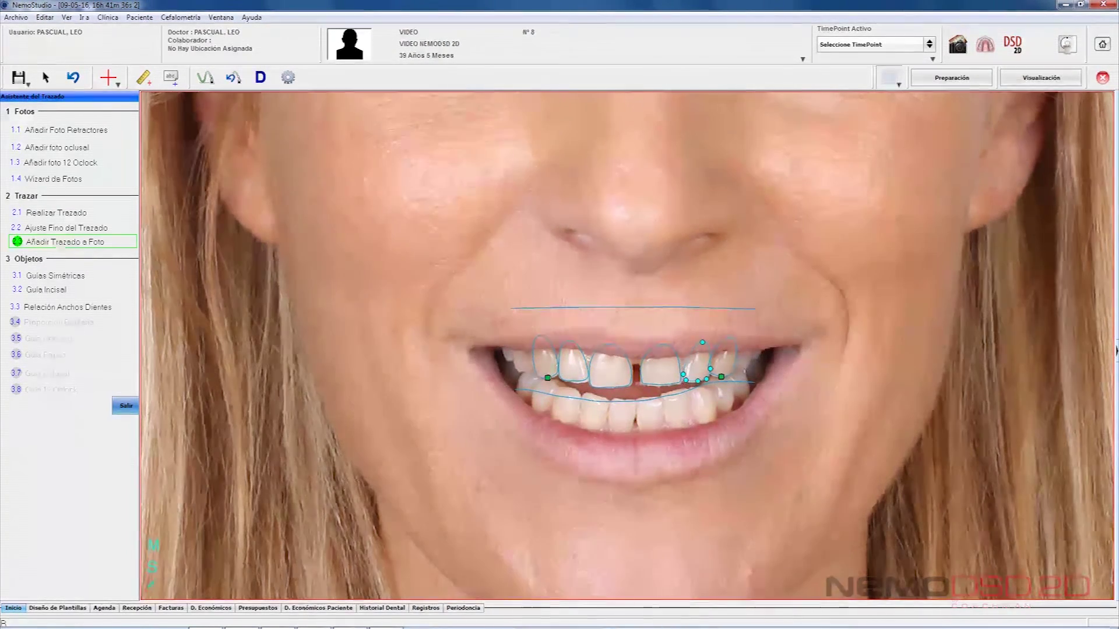
- Drag the upper lip line's control points down onto the upper lip edge from corner to corner
{"action": "left_click", "coordinate": [634, 309]}
{"action": "left_click_drag", "start_coordinate": [635, 308], "coordinate": [637, 359]}
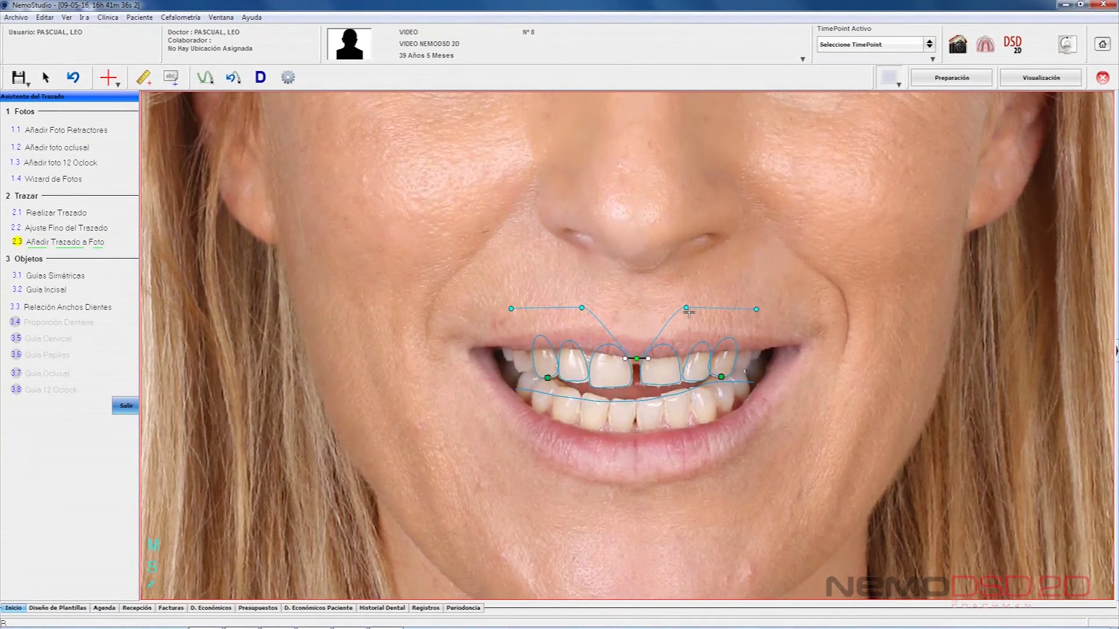
{"action": "left_click_drag", "start_coordinate": [686, 308], "coordinate": [698, 354]}
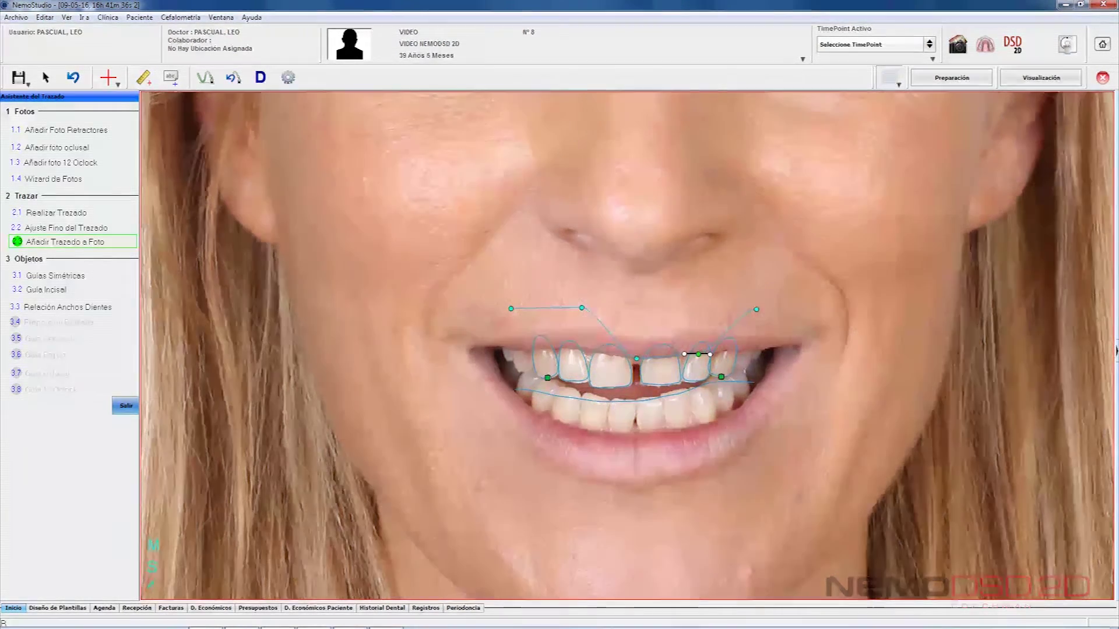
{"action": "left_click_drag", "start_coordinate": [757, 309], "coordinate": [751, 353]}
{"action": "left_click_drag", "start_coordinate": [581, 308], "coordinate": [582, 351]}
{"action": "left_click_drag", "start_coordinate": [511, 308], "coordinate": [521, 351]}
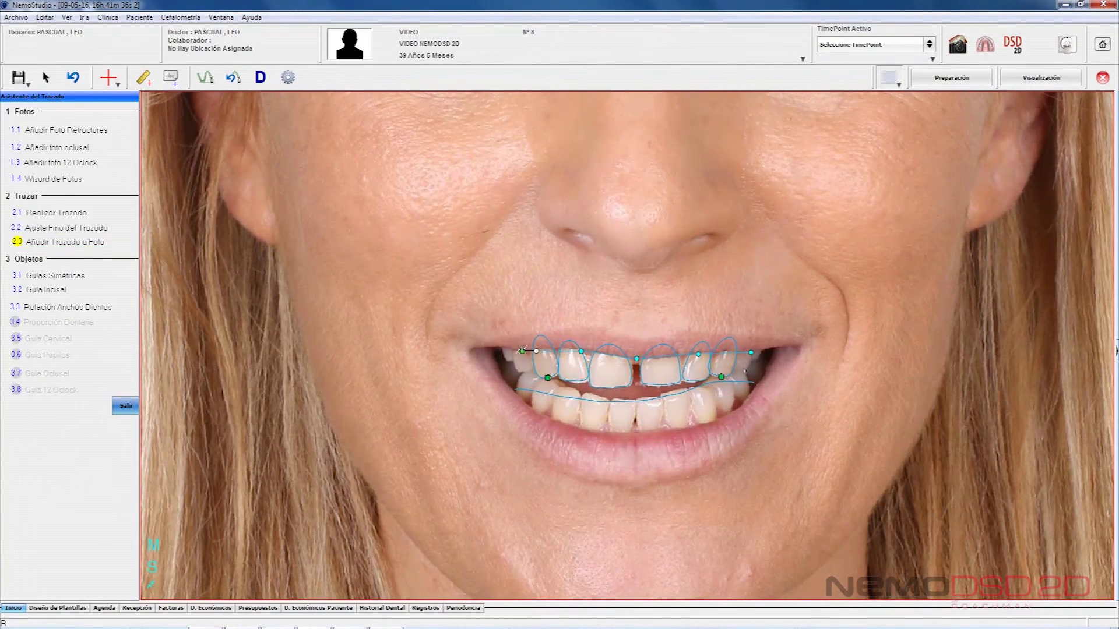
- Lower the right side of the smile curve to follow the lower teeth edges
{"action": "left_click", "coordinate": [690, 389]}
{"action": "left_click_drag", "start_coordinate": [713, 383], "coordinate": [634, 411]}
{"action": "scroll", "coordinate": [602, 453], "scroll_direction": "down", "scroll_amount": 3}
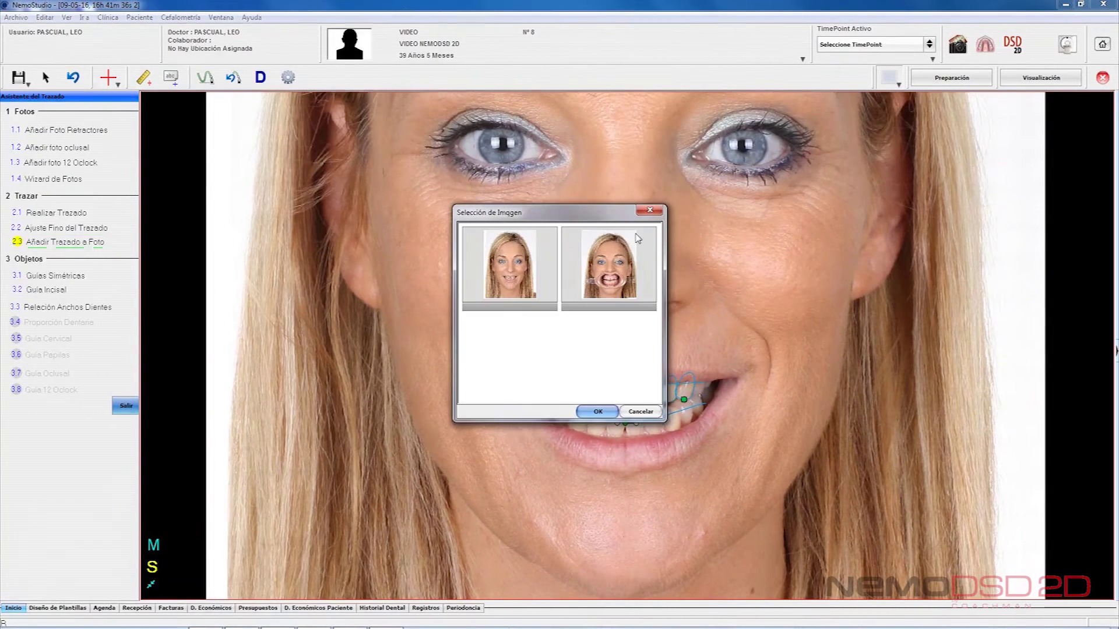
- Place the tracing on the retractor photo, then add vertical symmetry guides and a horizontal incisal guide
{"action": "left_click", "coordinate": [609, 265]}
{"action": "left_click", "coordinate": [596, 408]}
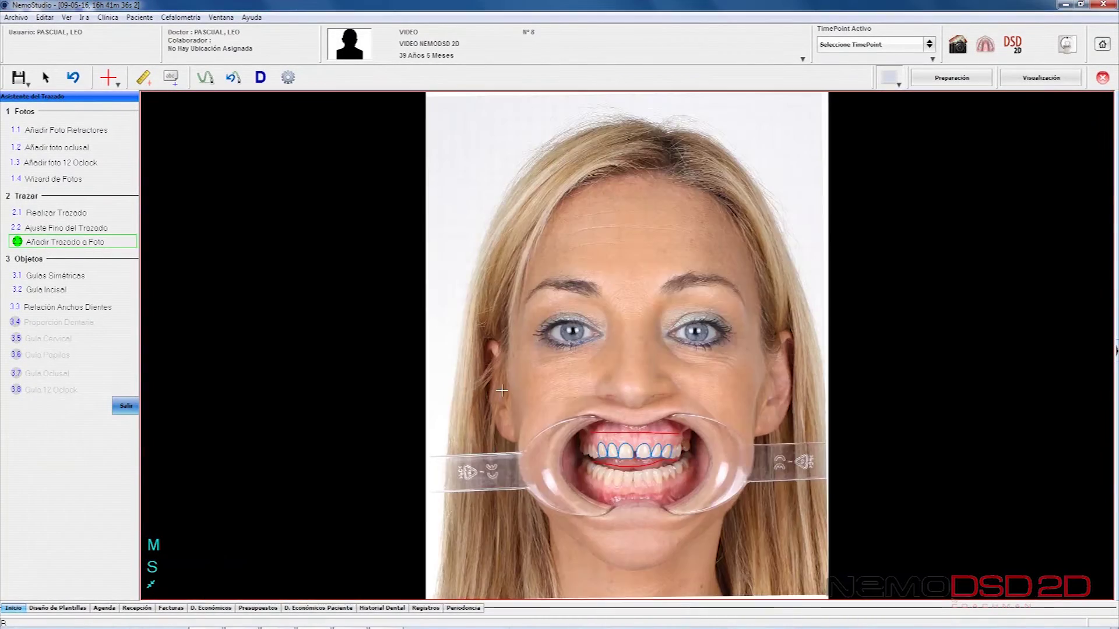
{"action": "left_click", "coordinate": [86, 280]}
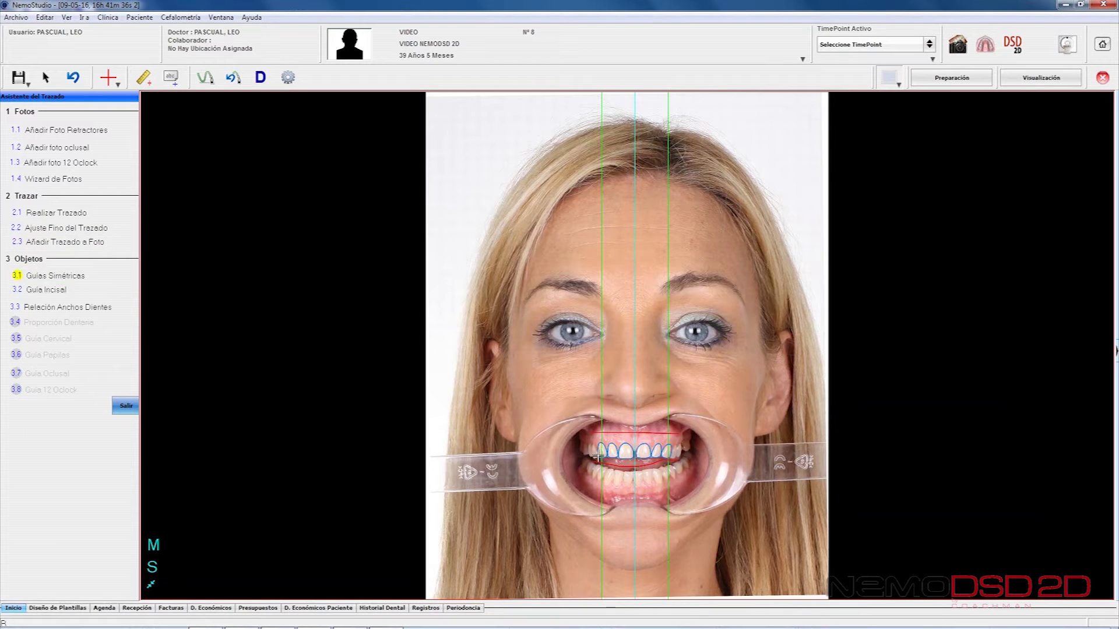
{"action": "left_click_drag", "start_coordinate": [601, 417], "coordinate": [599, 418]}
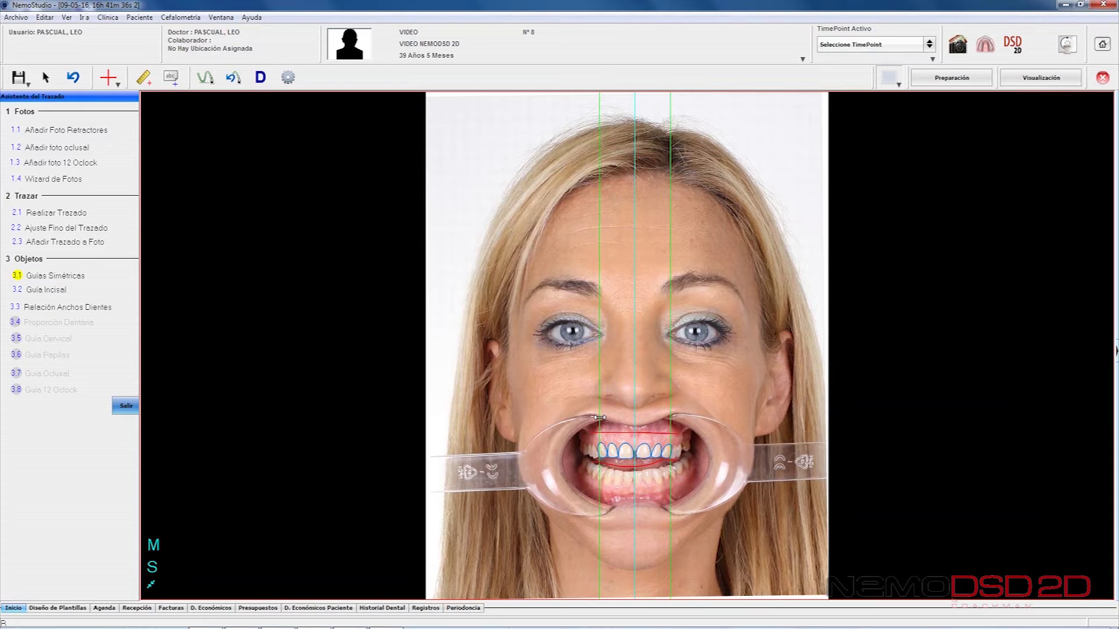
{"action": "left_click", "coordinate": [47, 290]}
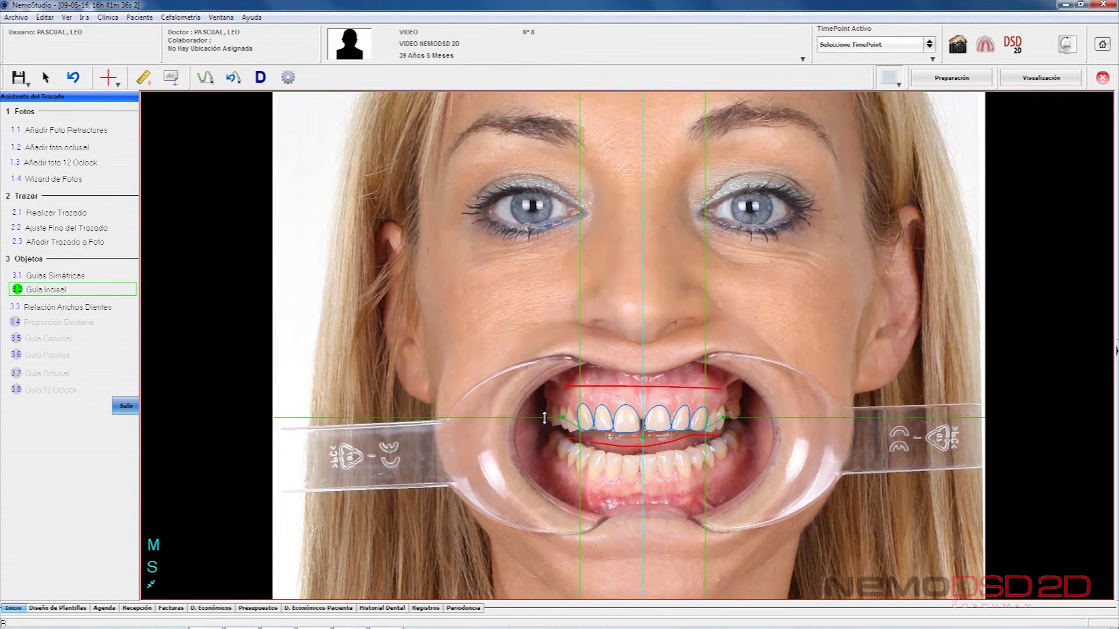
- Lower the incisal guide, then apply 3.3 Relación Anchos Dientes and 3.4 Proporción Dentaria by adjusting tooth edges
{"action": "left_click_drag", "start_coordinate": [561, 418], "coordinate": [548, 422]}
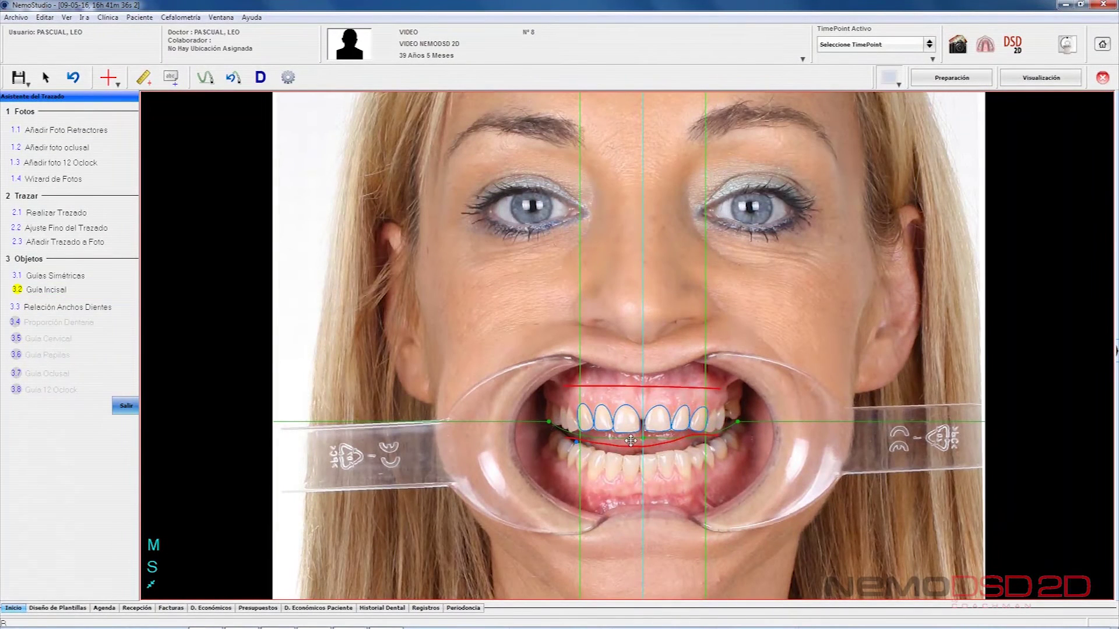
{"action": "left_click", "coordinate": [80, 309]}
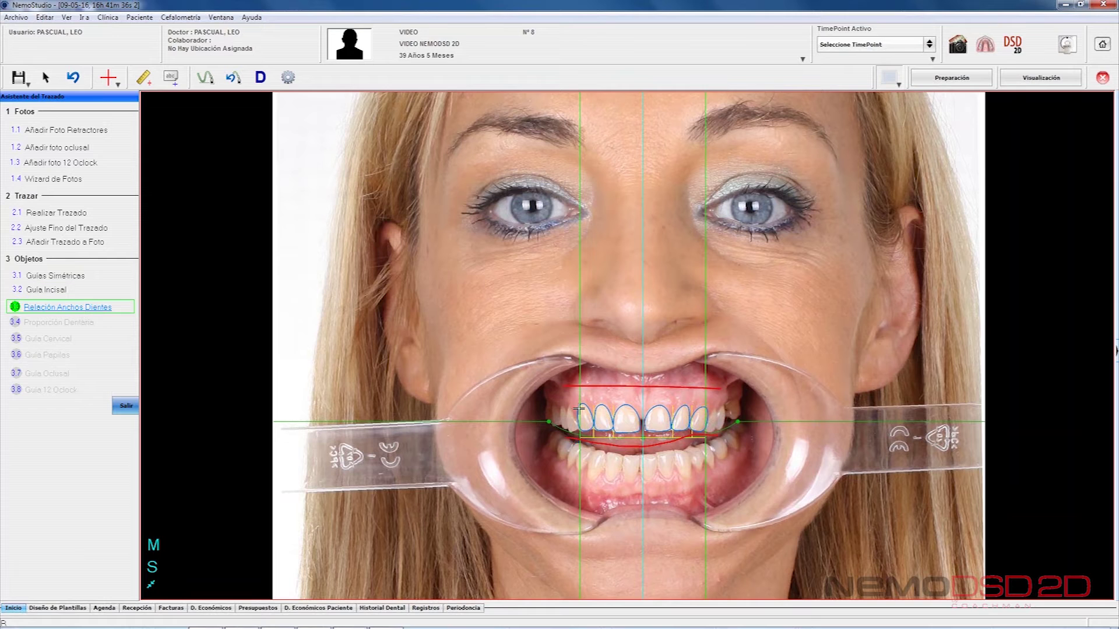
{"action": "left_click_drag", "start_coordinate": [614, 434], "coordinate": [614, 433]}
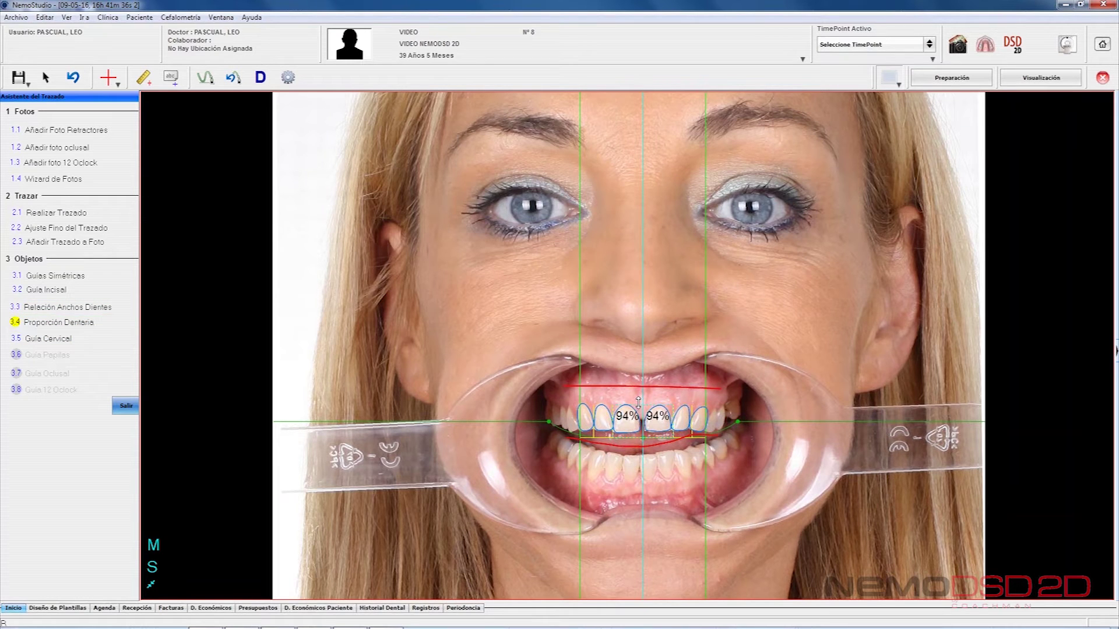
{"action": "left_click_drag", "start_coordinate": [638, 402], "coordinate": [637, 399]}
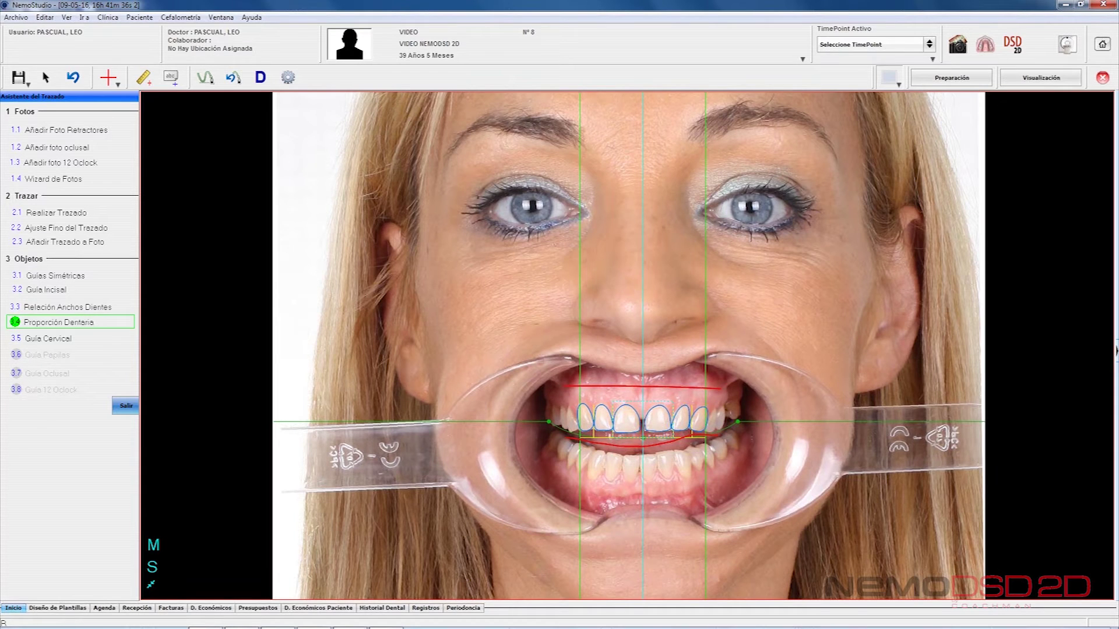
- Lower the cervical and papilla guides onto the gum line and finish the tracing
{"action": "left_click", "coordinate": [50, 340]}
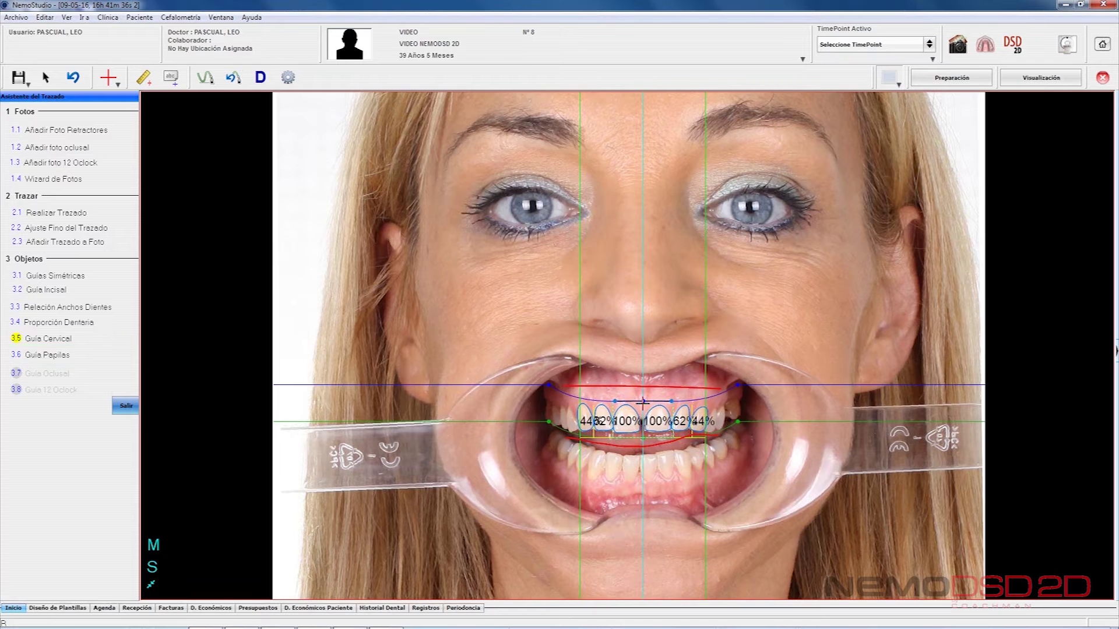
{"action": "left_click_drag", "start_coordinate": [547, 385], "coordinate": [546, 396]}
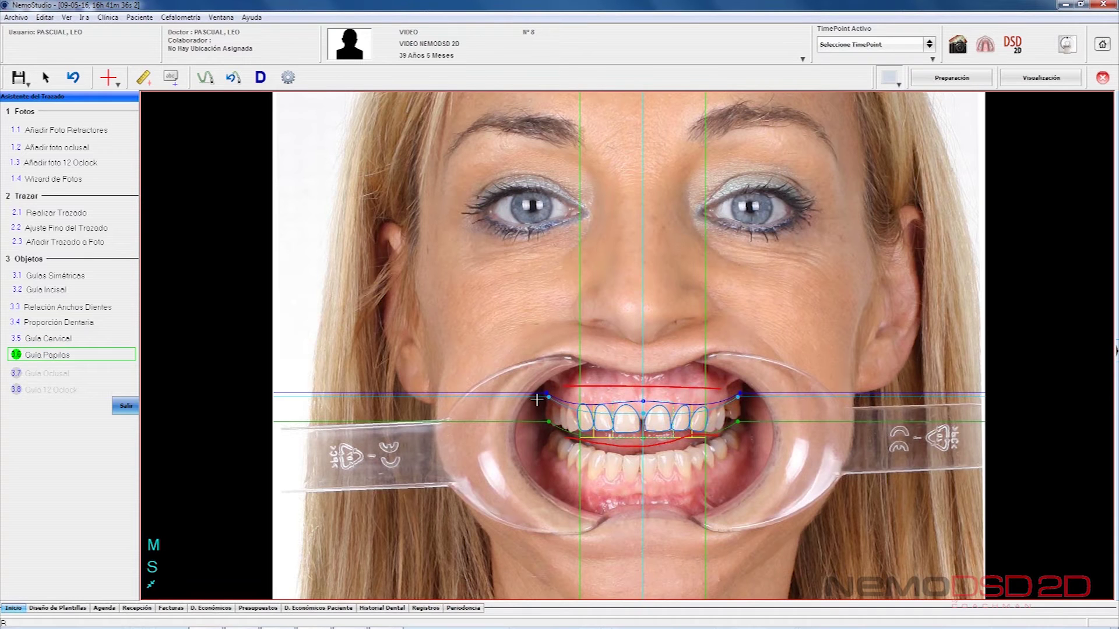
{"action": "left_click_drag", "start_coordinate": [548, 398], "coordinate": [543, 407]}
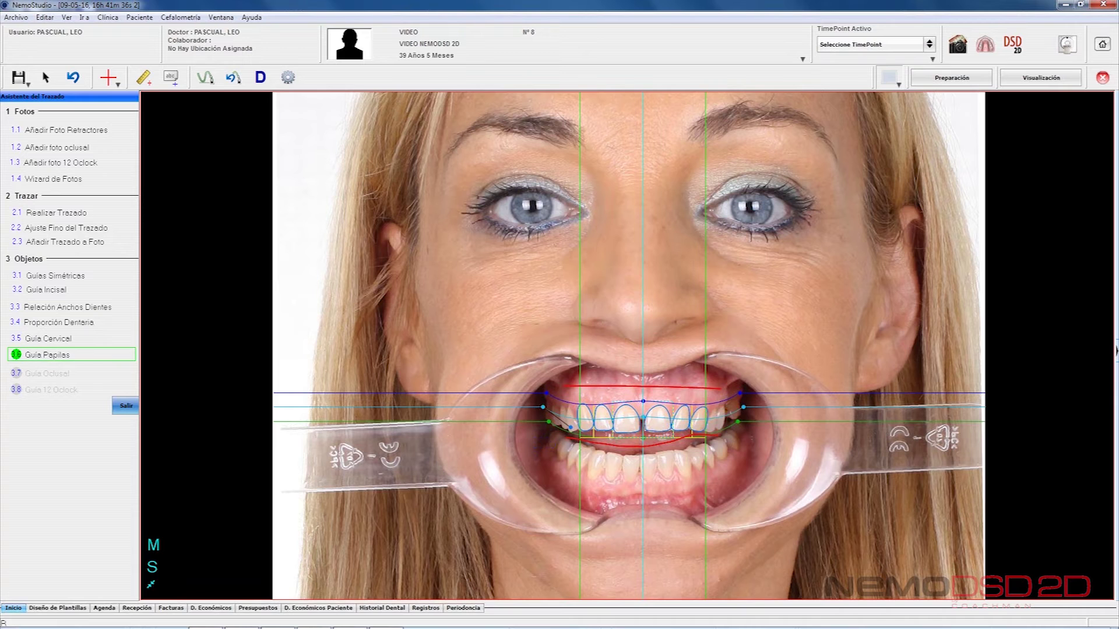
{"action": "scroll", "coordinate": [501, 513], "scroll_direction": "down", "scroll_amount": 3}
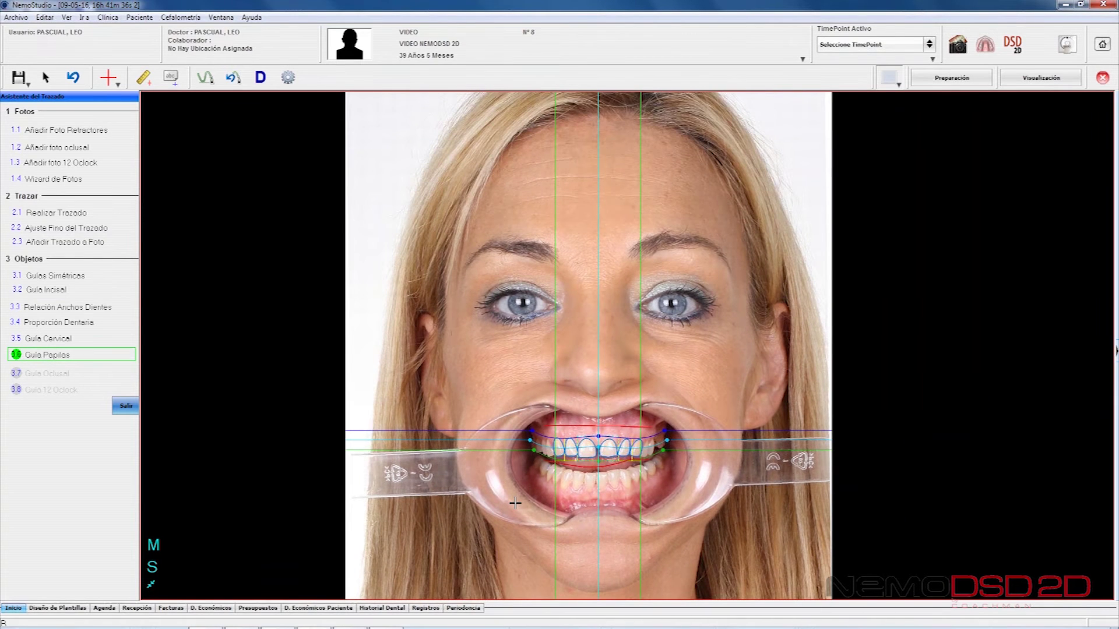
{"action": "left_click", "coordinate": [125, 406]}
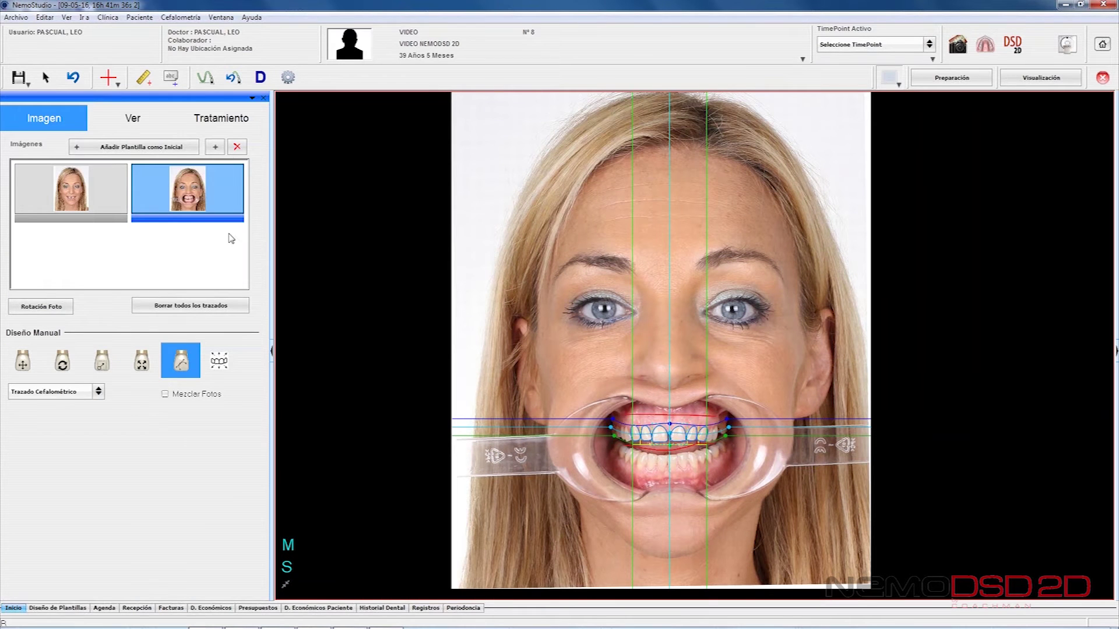
- Start a new treatment plan named MANUAL
{"action": "left_click", "coordinate": [221, 118]}
{"action": "left_click", "coordinate": [243, 161]}
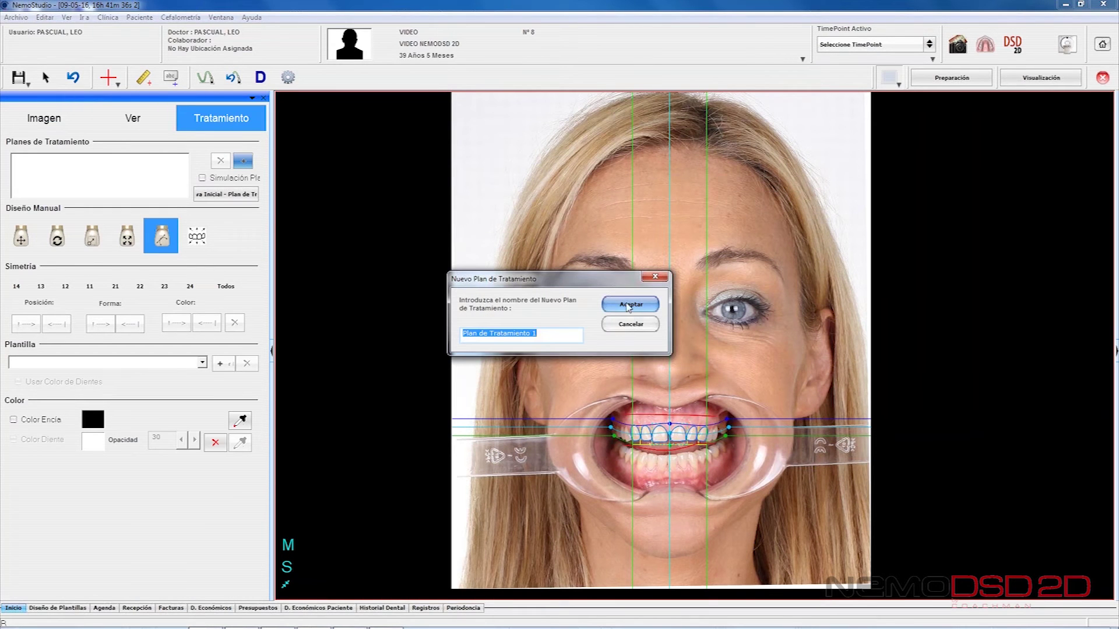
{"action": "type", "text": "MANUAL"}
- Confirm the MANUAL plan and hide the incisal, cervical and papilla guide lines
{"action": "key", "text": "Return"}
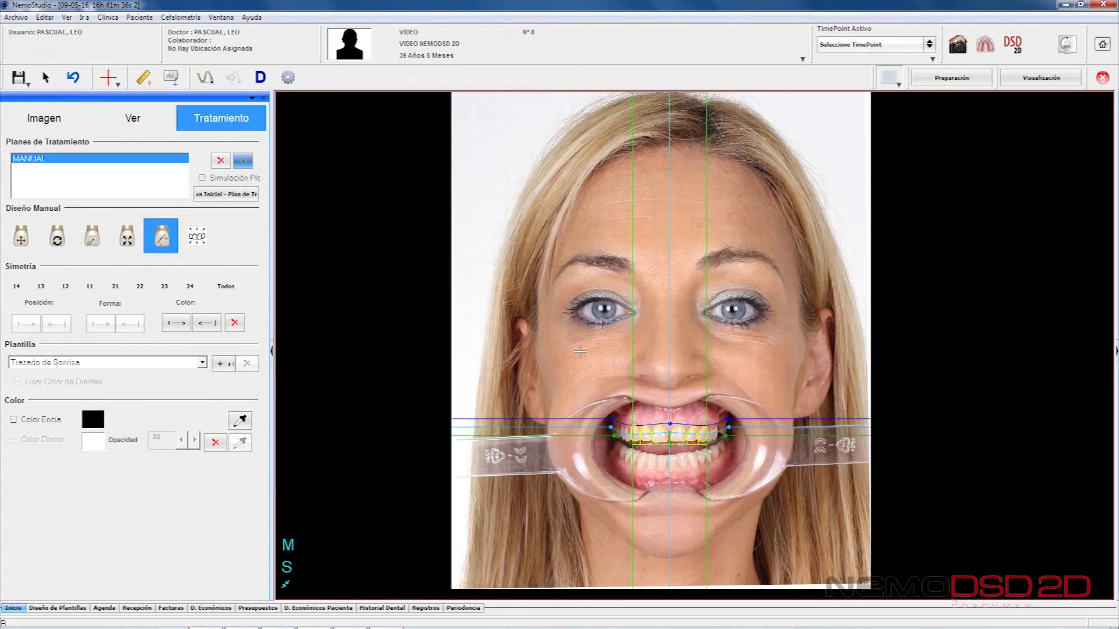
{"action": "left_click", "coordinate": [148, 119]}
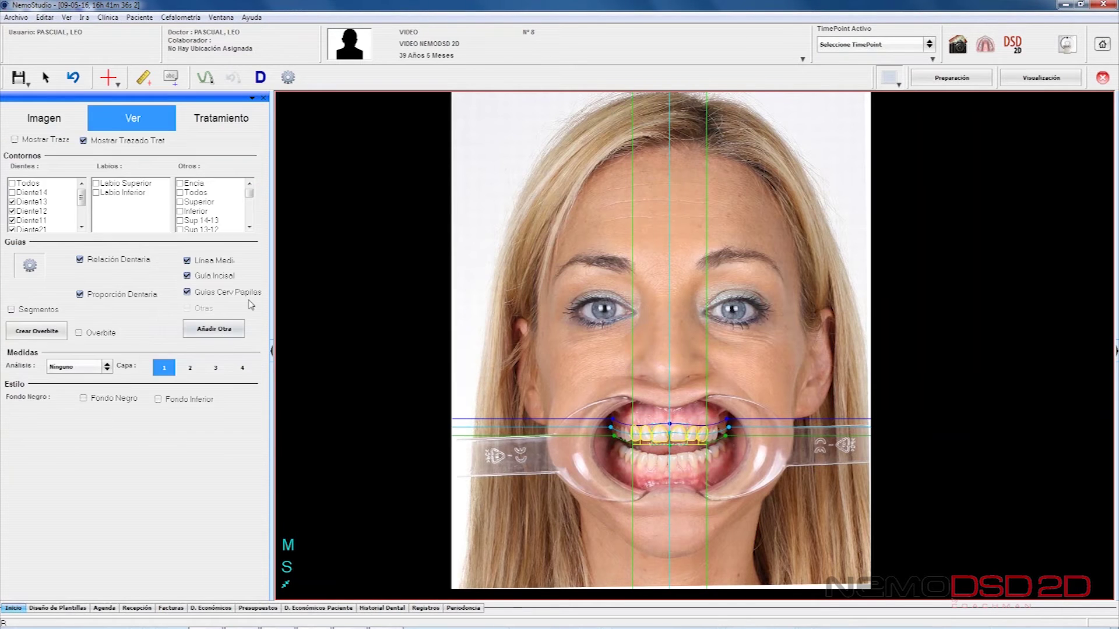
{"action": "left_click", "coordinate": [187, 292]}
{"action": "left_click", "coordinate": [188, 276]}
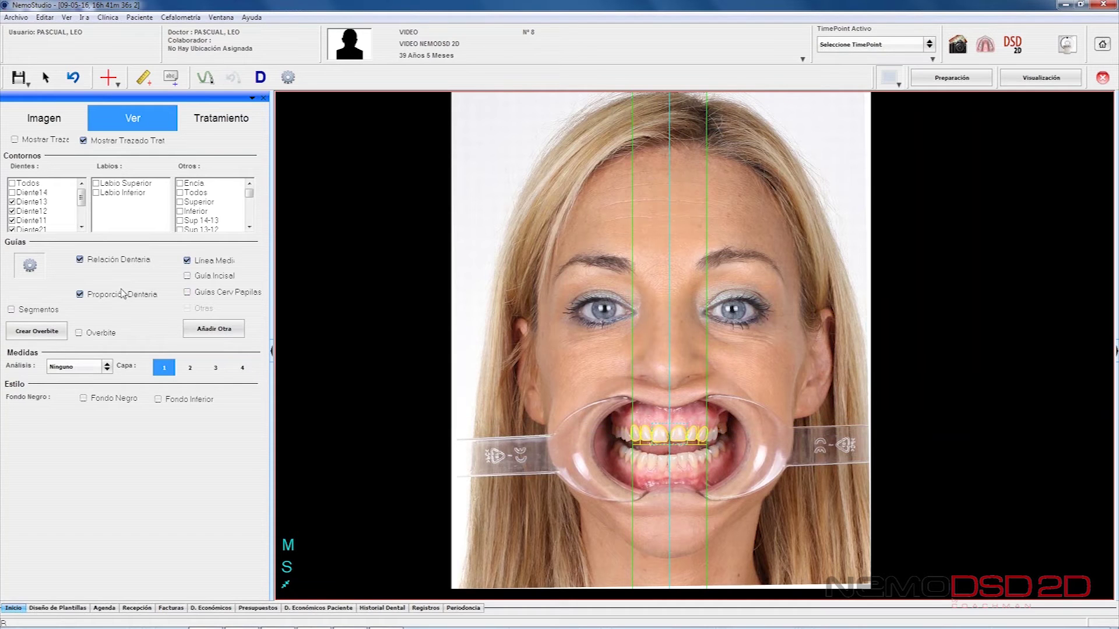
- Resize tooth 11's outline in the treatment design controls
{"action": "left_click", "coordinate": [222, 118]}
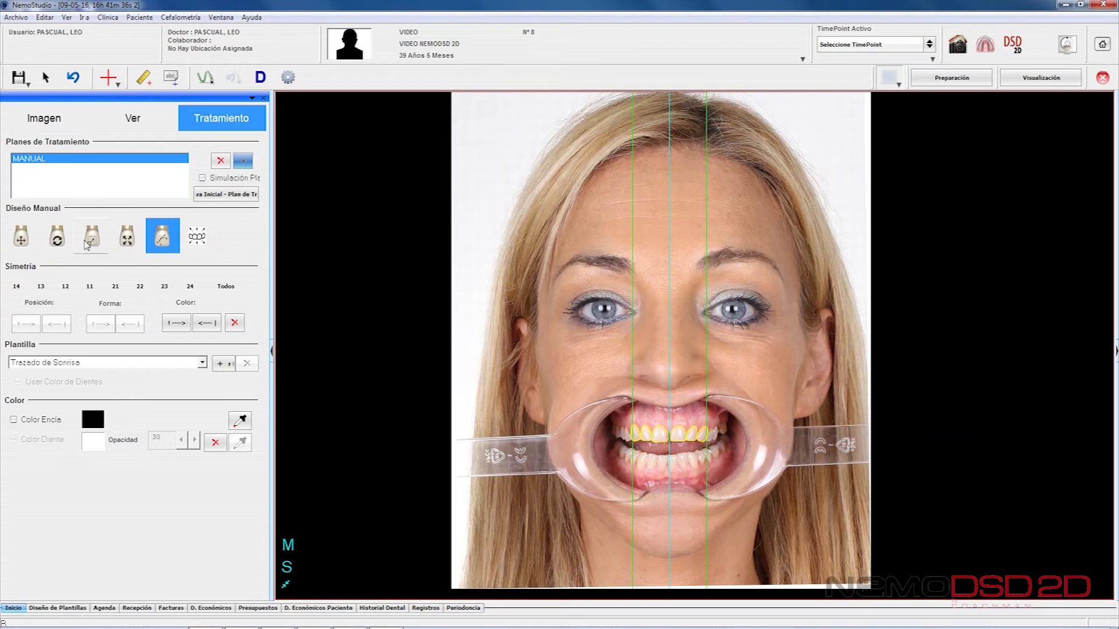
{"action": "scroll", "coordinate": [654, 471], "scroll_direction": "up", "scroll_amount": 5}
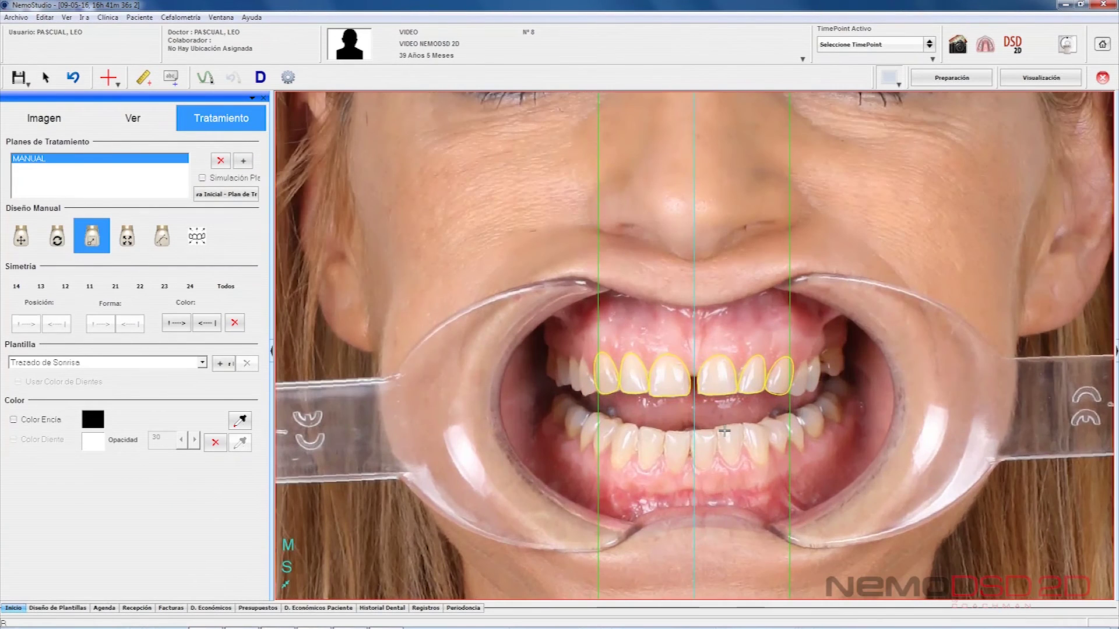
{"action": "left_click", "coordinate": [687, 386]}
{"action": "left_click_drag", "start_coordinate": [694, 385], "coordinate": [670, 345]}
{"action": "left_click", "coordinate": [652, 460]}
- Use Simetría from tooth 11 to mirror position, shape and colour onto tooth 21
{"action": "left_click", "coordinate": [238, 289]}
{"action": "left_click", "coordinate": [89, 286]}
{"action": "left_click", "coordinate": [25, 324]}
{"action": "left_click", "coordinate": [100, 324]}
{"action": "left_click", "coordinate": [175, 324]}
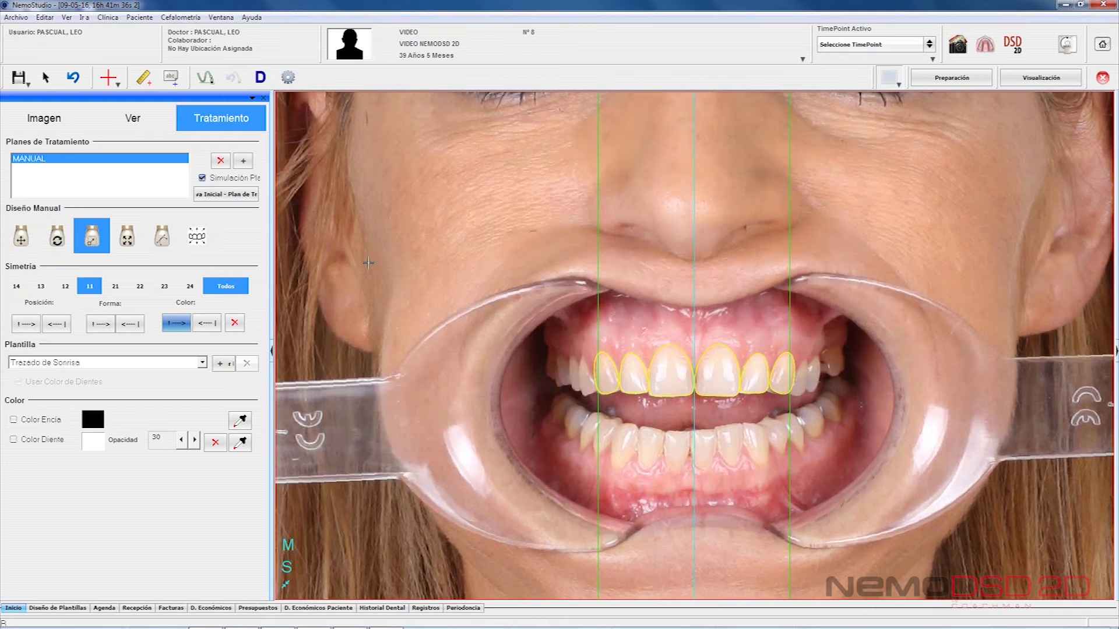
- Create another treatment plan named PLANTILLAS
{"action": "left_click", "coordinate": [243, 160]}
{"action": "type", "text": "PLANTILLAS"}
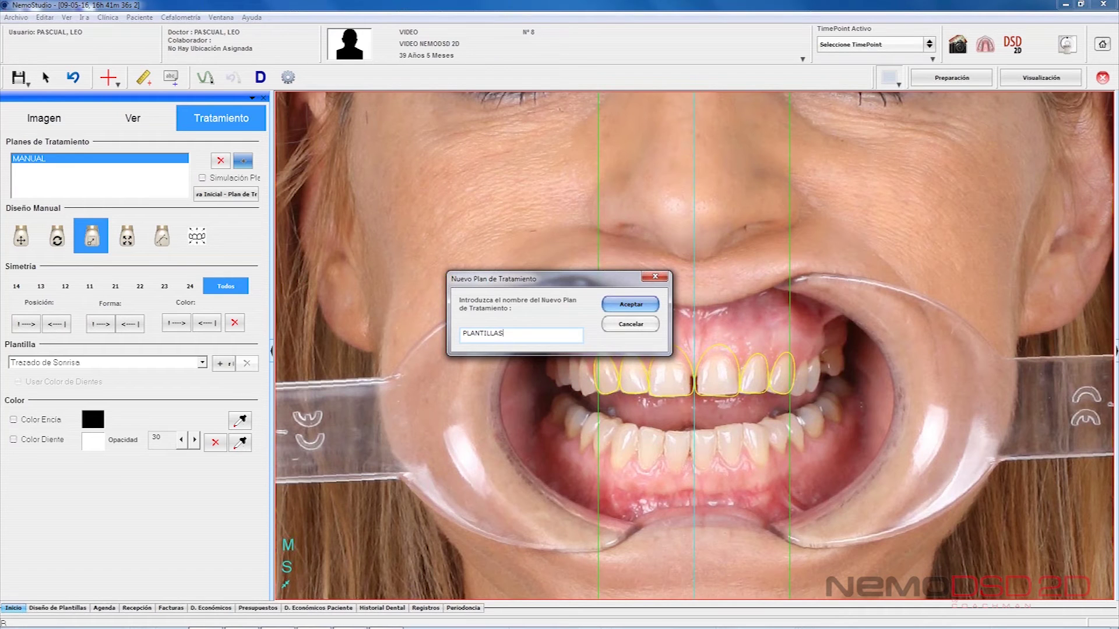
{"action": "key", "text": "Return"}
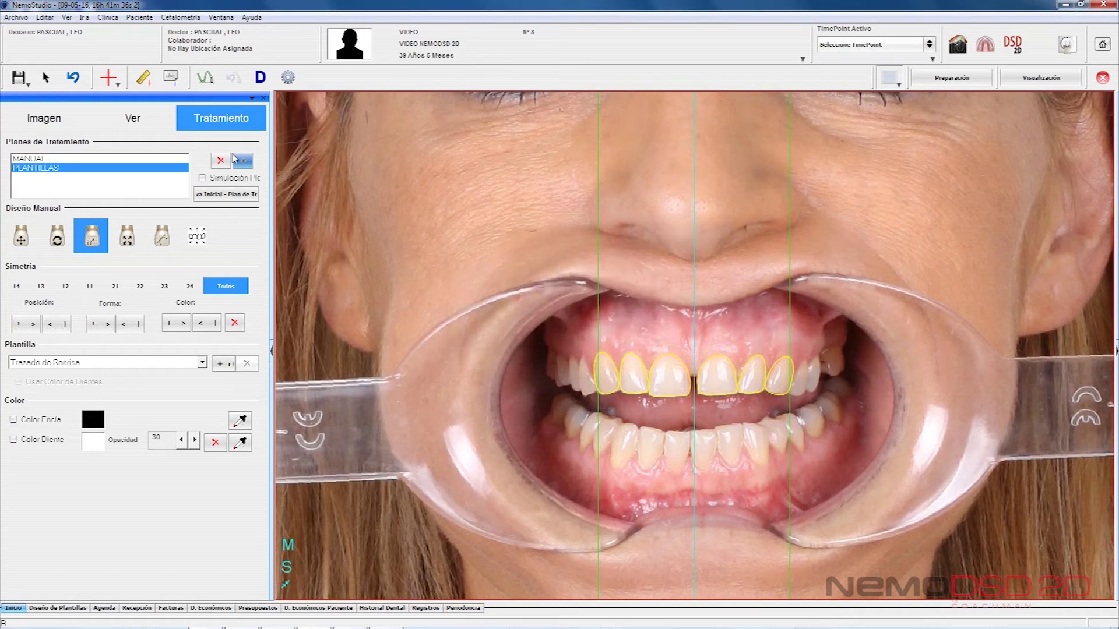
- Browse the tooth templates (F1, F10, F2, F6, M5, M7) and apply F7 to the photo
{"action": "left_click", "coordinate": [222, 363]}
{"action": "left_click", "coordinate": [370, 135]}
{"action": "left_click", "coordinate": [533, 129]}
{"action": "left_click", "coordinate": [757, 117]}
{"action": "left_click", "coordinate": [953, 115]}
{"action": "left_click", "coordinate": [860, 197]}
{"action": "left_click", "coordinate": [1001, 225]}
{"action": "left_click", "coordinate": [150, 265]}
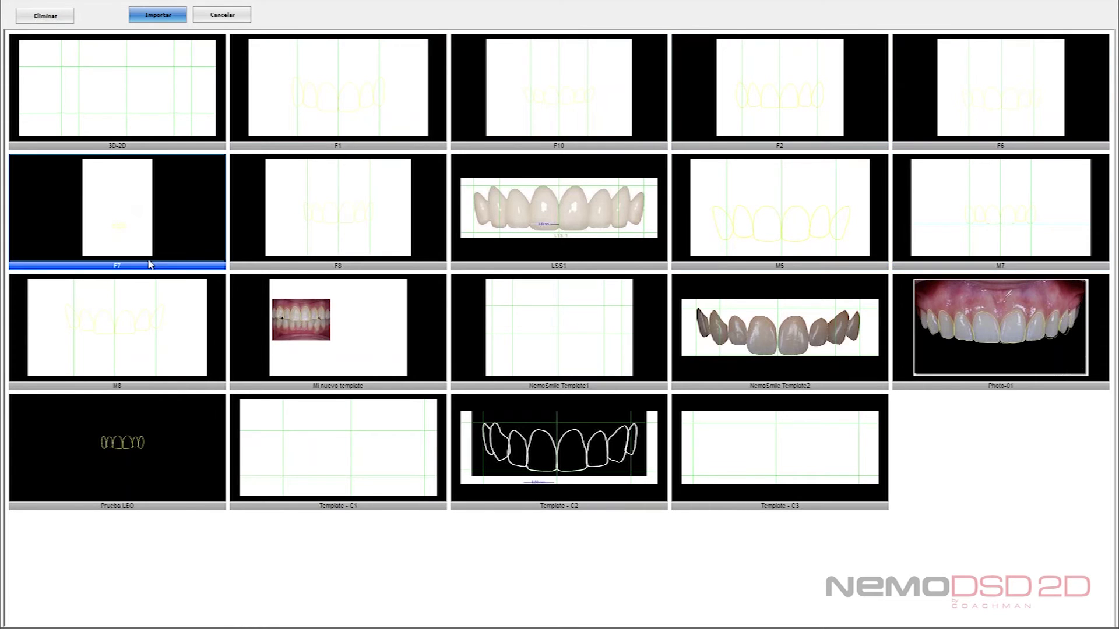
{"action": "double_click", "coordinate": [119, 220]}
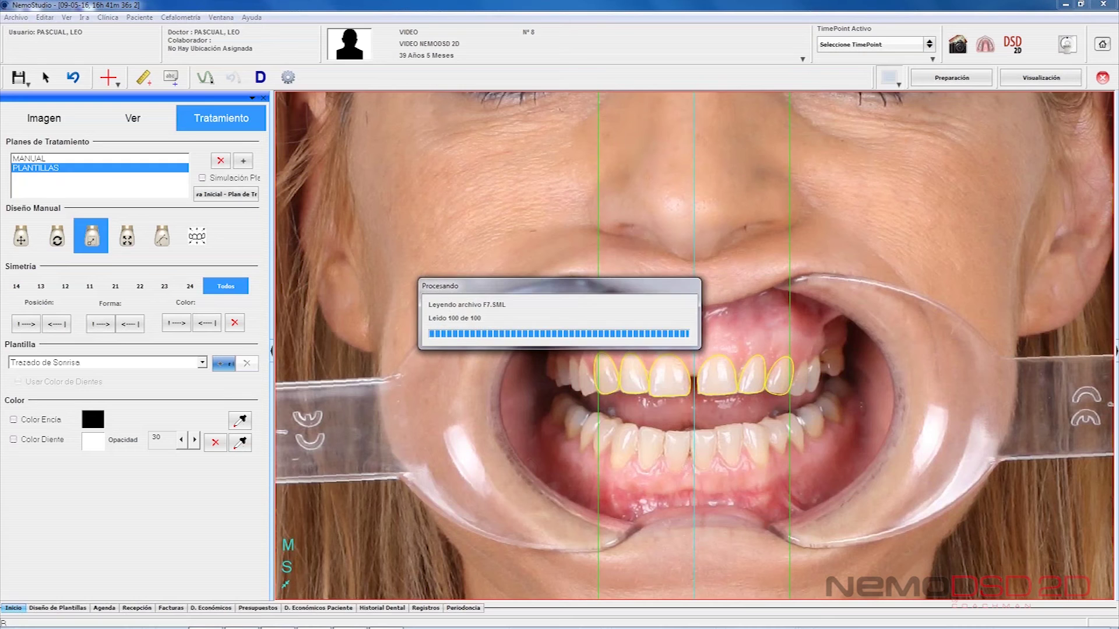
{"action": "left_click", "coordinate": [199, 239]}
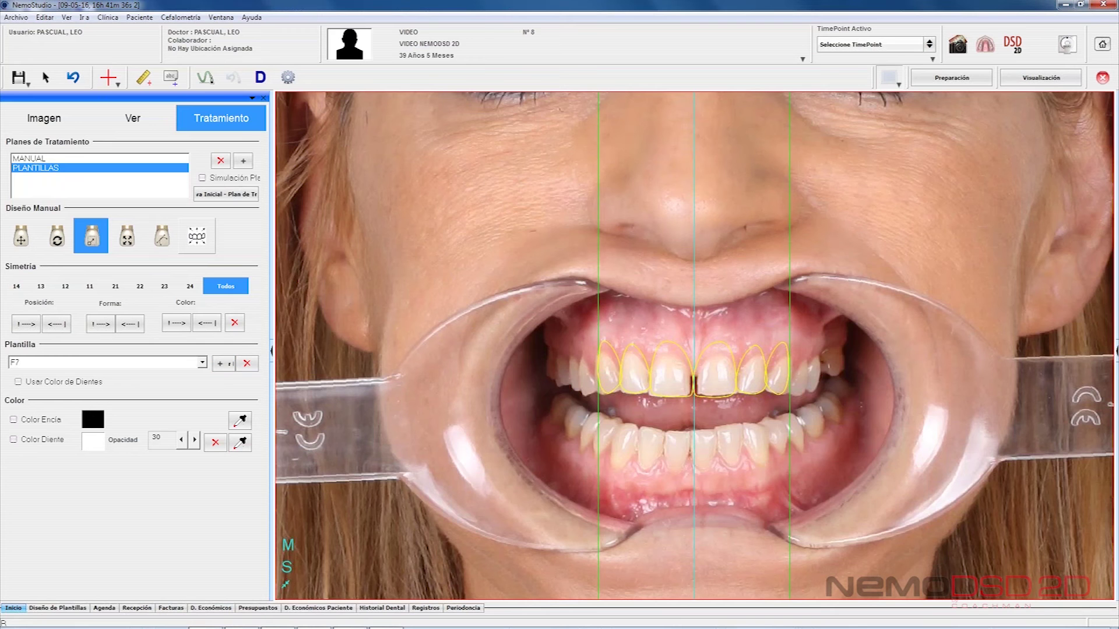
- Lower the F7 template's ends onto the teeth and show incisal, midline and cervical/papilla guides
{"action": "left_click_drag", "start_coordinate": [600, 381], "coordinate": [599, 386]}
{"action": "left_click_drag", "start_coordinate": [787, 381], "coordinate": [787, 383]}
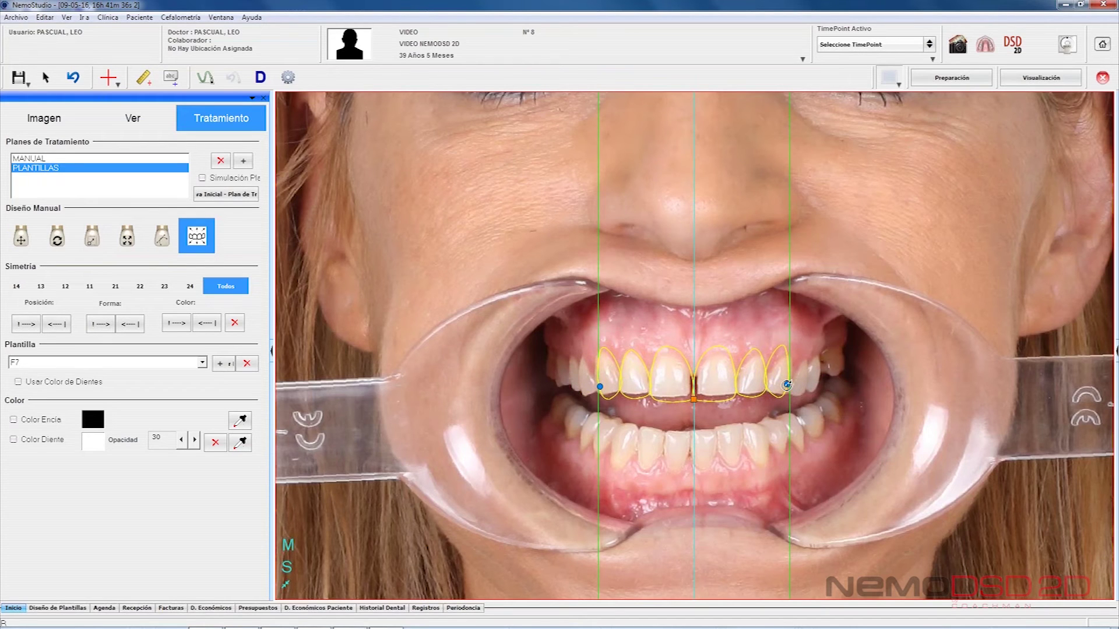
{"action": "left_click", "coordinate": [133, 118]}
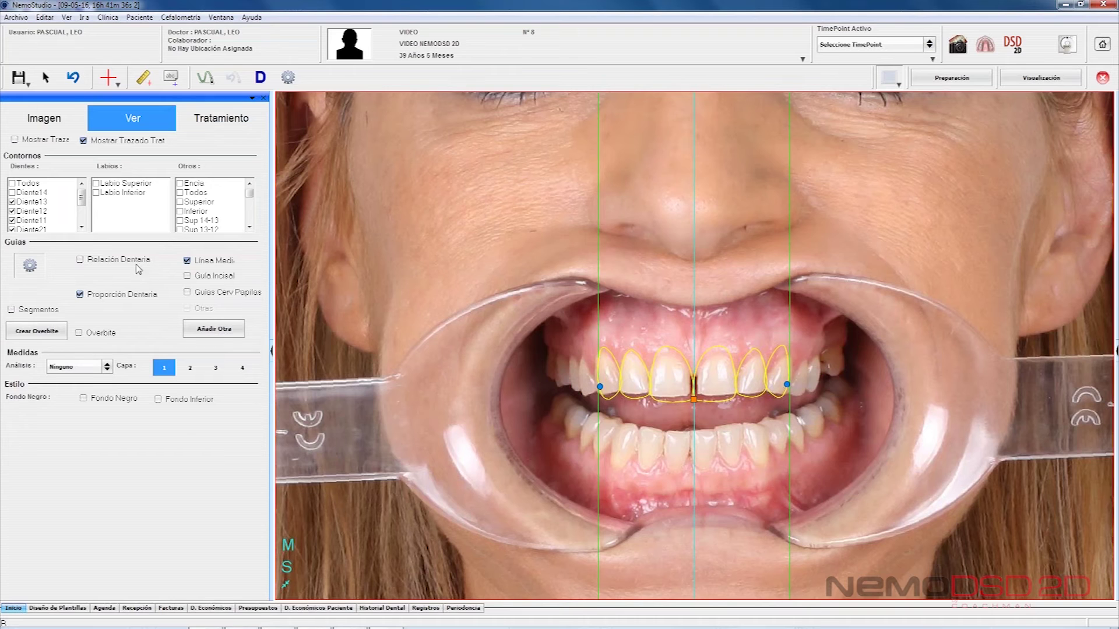
{"action": "left_click", "coordinate": [187, 277]}
{"action": "left_click", "coordinate": [200, 261]}
{"action": "left_click", "coordinate": [204, 293]}
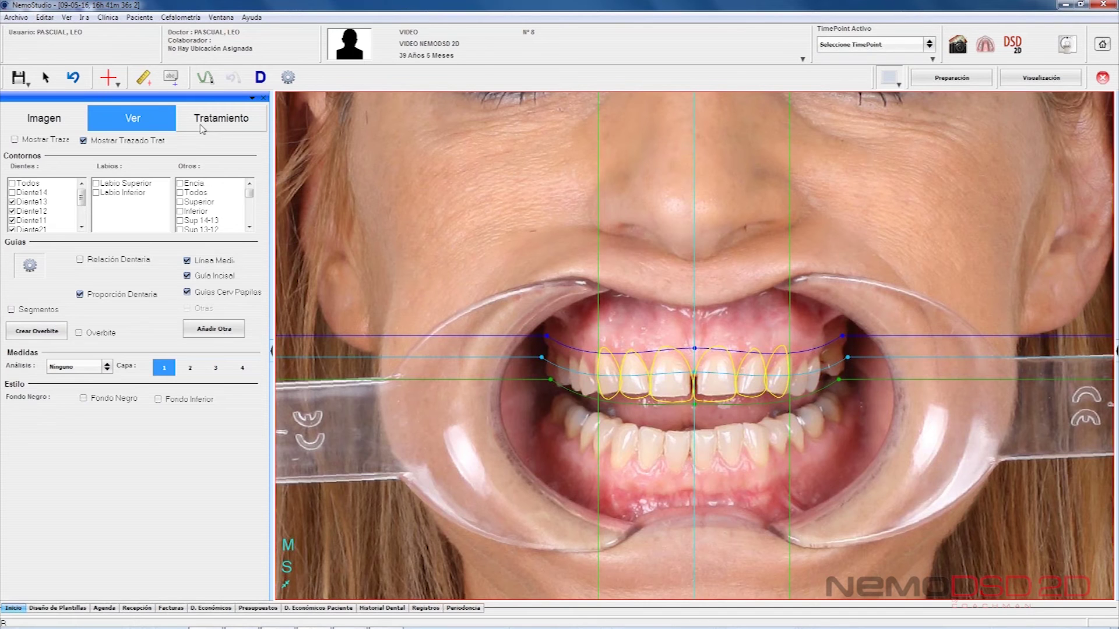
- Mirror tooth 13's position, shape and colour to the opposite side with Simetría
{"action": "left_click", "coordinate": [220, 119]}
{"action": "left_click", "coordinate": [162, 238]}
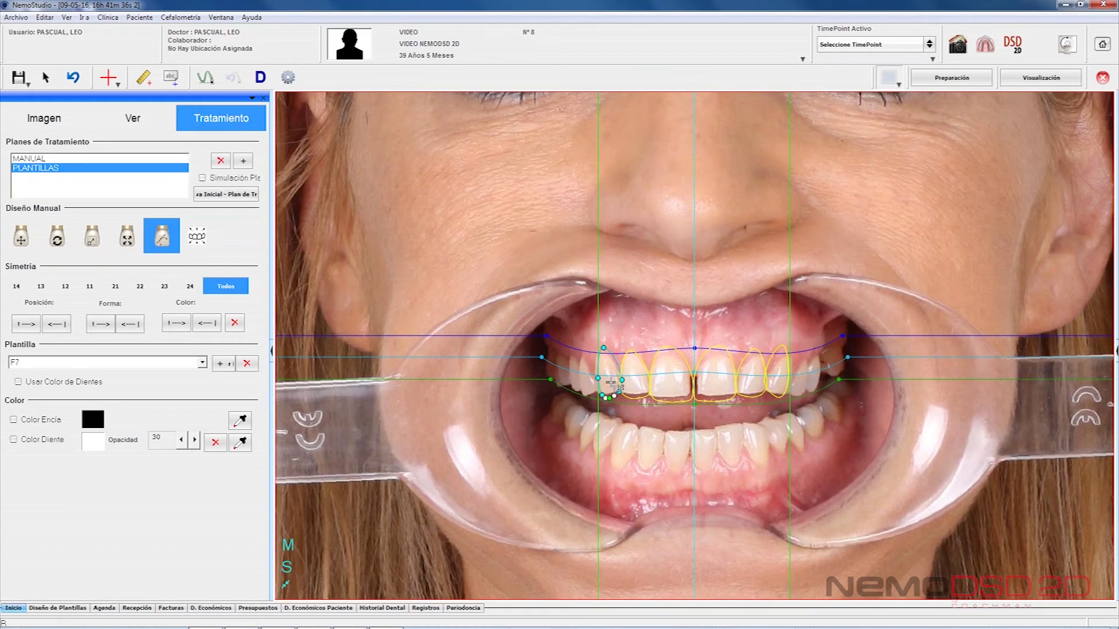
{"action": "left_click", "coordinate": [553, 427]}
{"action": "left_click", "coordinate": [41, 286]}
{"action": "left_click", "coordinate": [26, 324]}
{"action": "left_click", "coordinate": [101, 323]}
{"action": "left_click", "coordinate": [176, 325]}
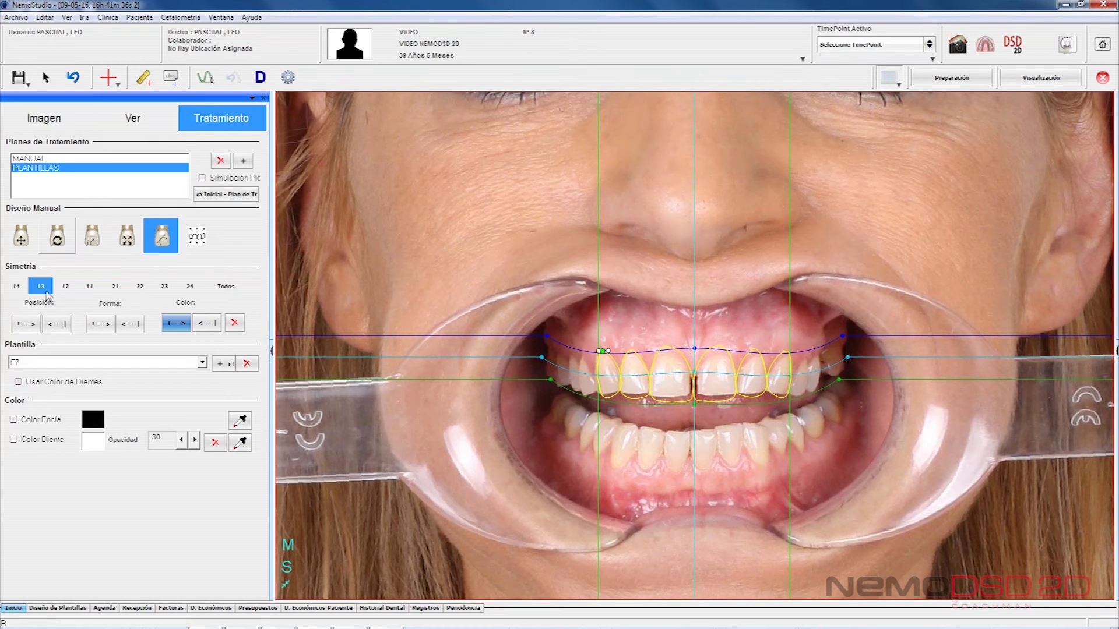
{"action": "left_click", "coordinate": [135, 182]}
- Hide the cervical/papilla and incisal guide lines again
{"action": "left_click", "coordinate": [134, 124]}
{"action": "left_click", "coordinate": [201, 292]}
{"action": "left_click", "coordinate": [207, 276]}
{"action": "left_click", "coordinate": [236, 121]}
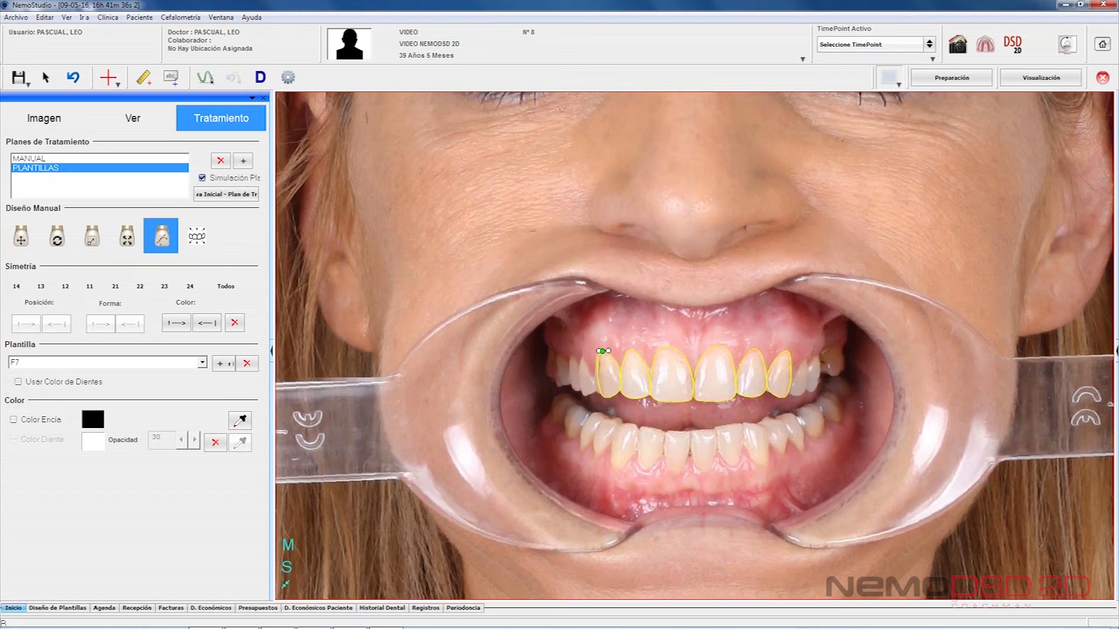
- Compare before and after on the retractor photo, turn off simulation, and switch to the smile photo
{"action": "left_click", "coordinate": [226, 194]}
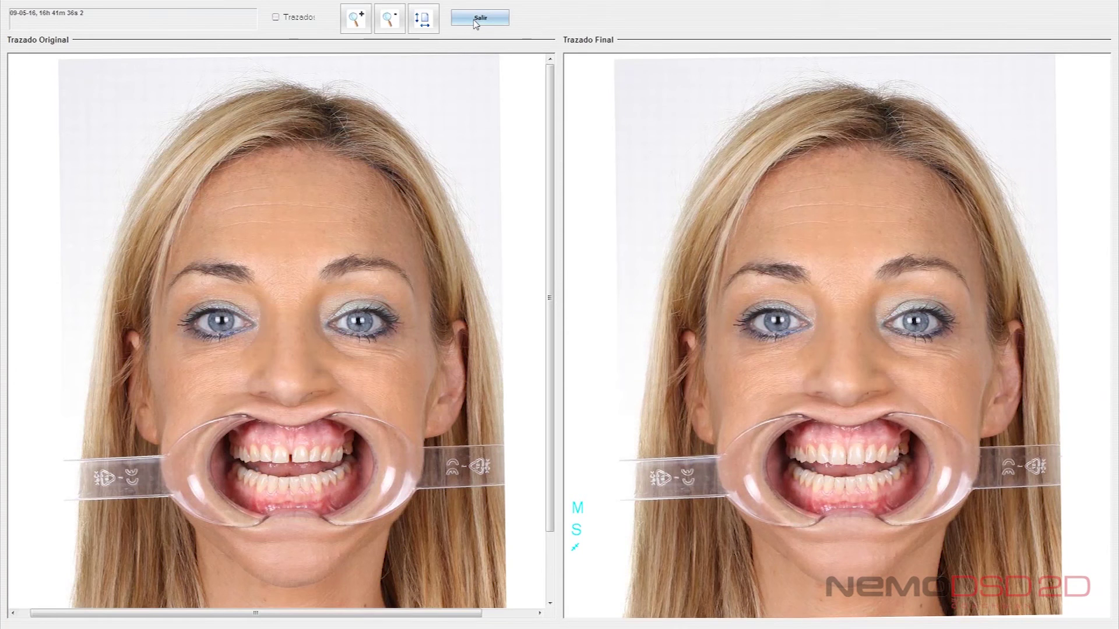
{"action": "left_click", "coordinate": [480, 18]}
{"action": "left_click", "coordinate": [219, 184]}
{"action": "left_click", "coordinate": [44, 118]}
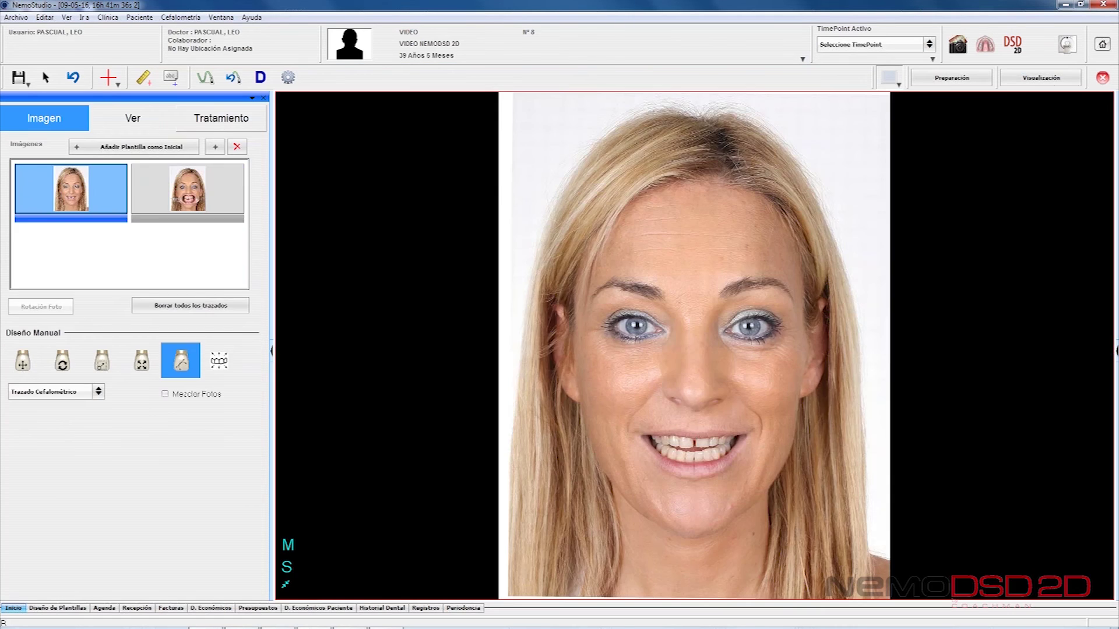
{"action": "left_click", "coordinate": [220, 124]}
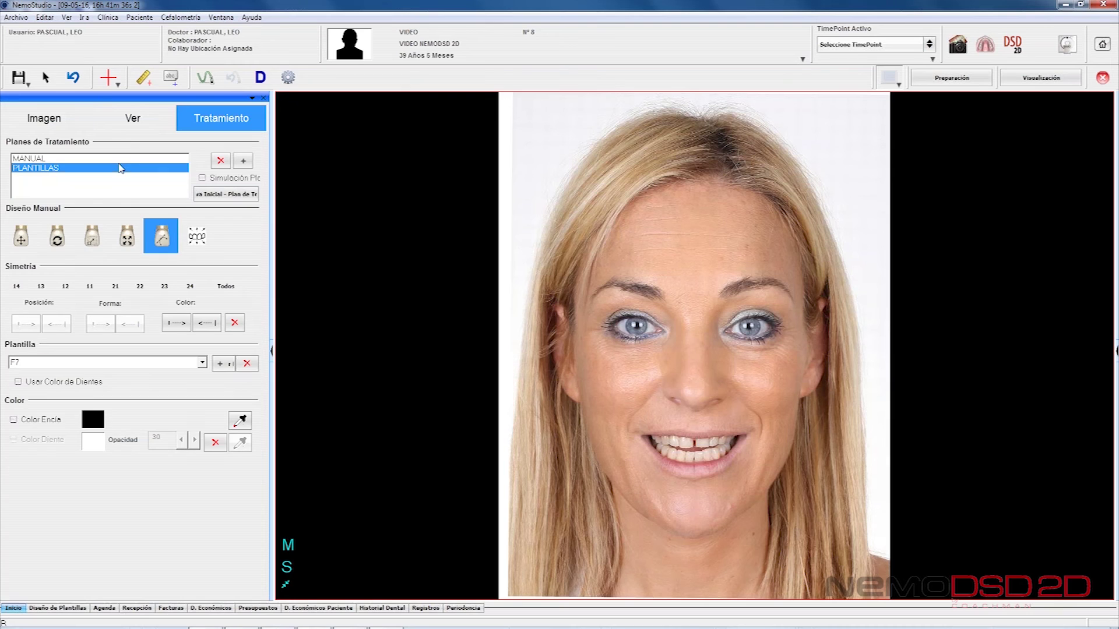
{"action": "left_click", "coordinate": [685, 484]}
- Compare before and after on the smile photo, then disable simulation and reload the retractor photo
{"action": "left_click", "coordinate": [210, 197]}
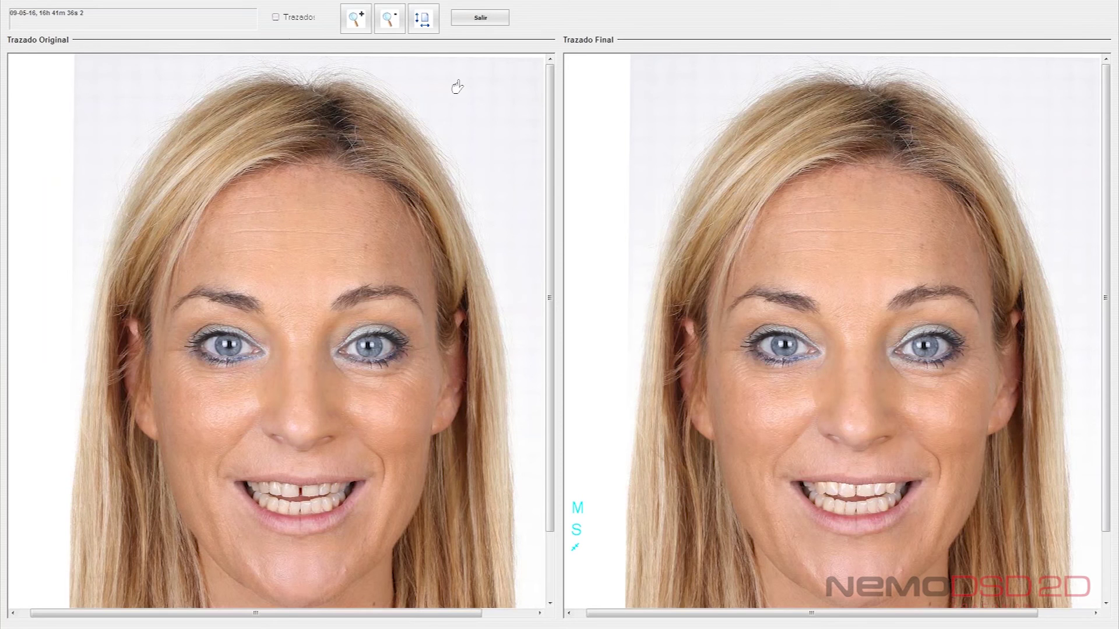
{"action": "left_click", "coordinate": [479, 19]}
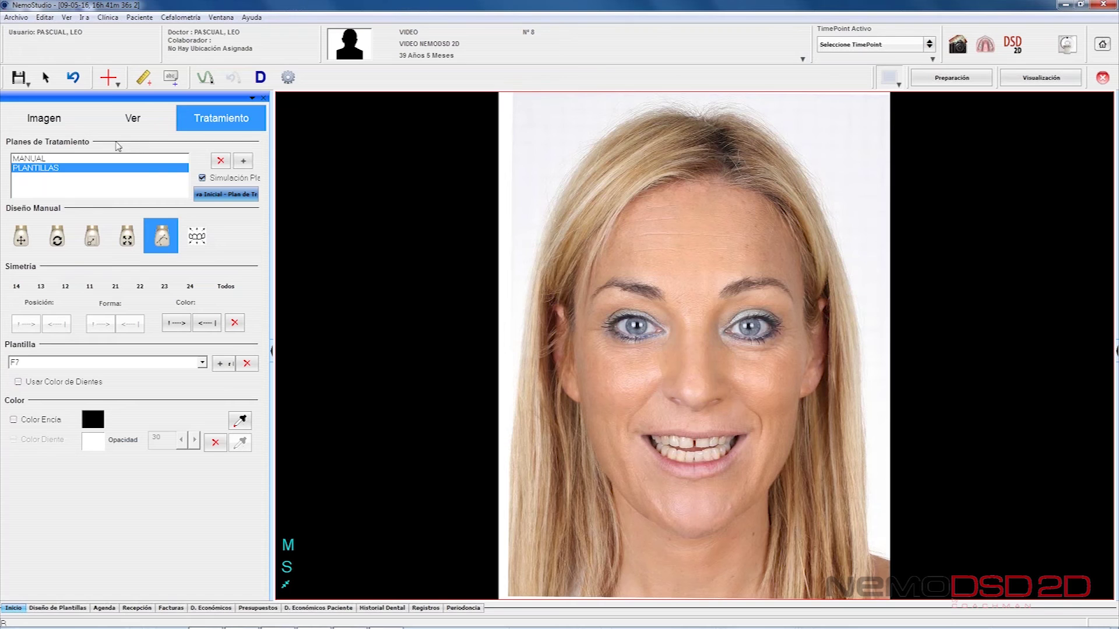
{"action": "left_click", "coordinate": [202, 178]}
{"action": "left_click", "coordinate": [47, 121]}
{"action": "double_click", "coordinate": [190, 191]}
- Enable Color Diente for all teeth, sample the shade from the photo, and set opacity to 20
{"action": "left_click", "coordinate": [226, 287]}
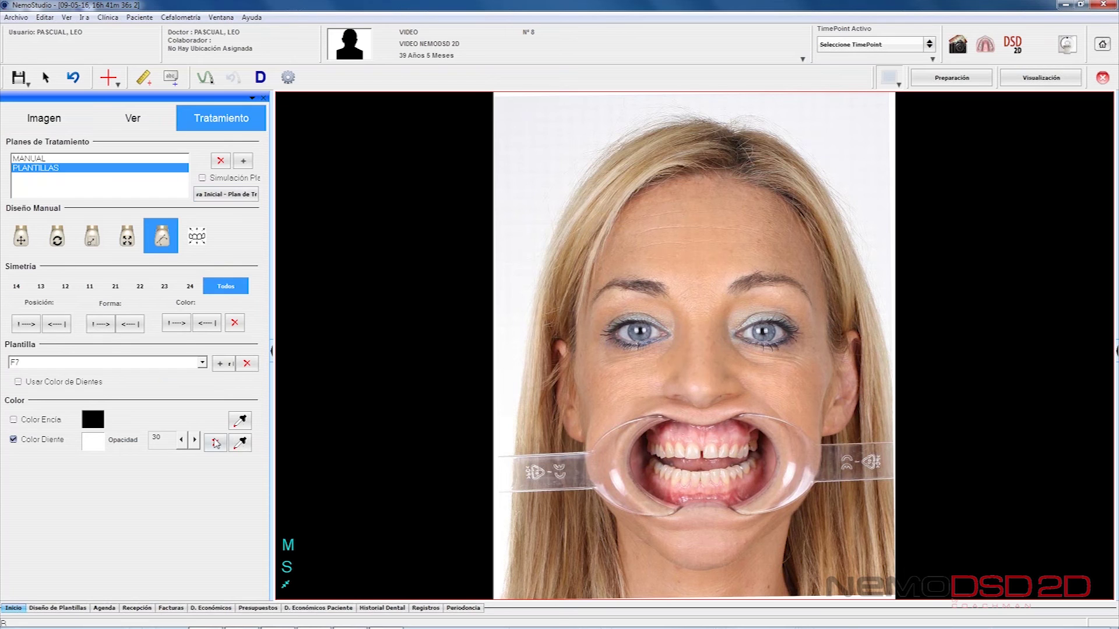
{"action": "left_click", "coordinate": [98, 448]}
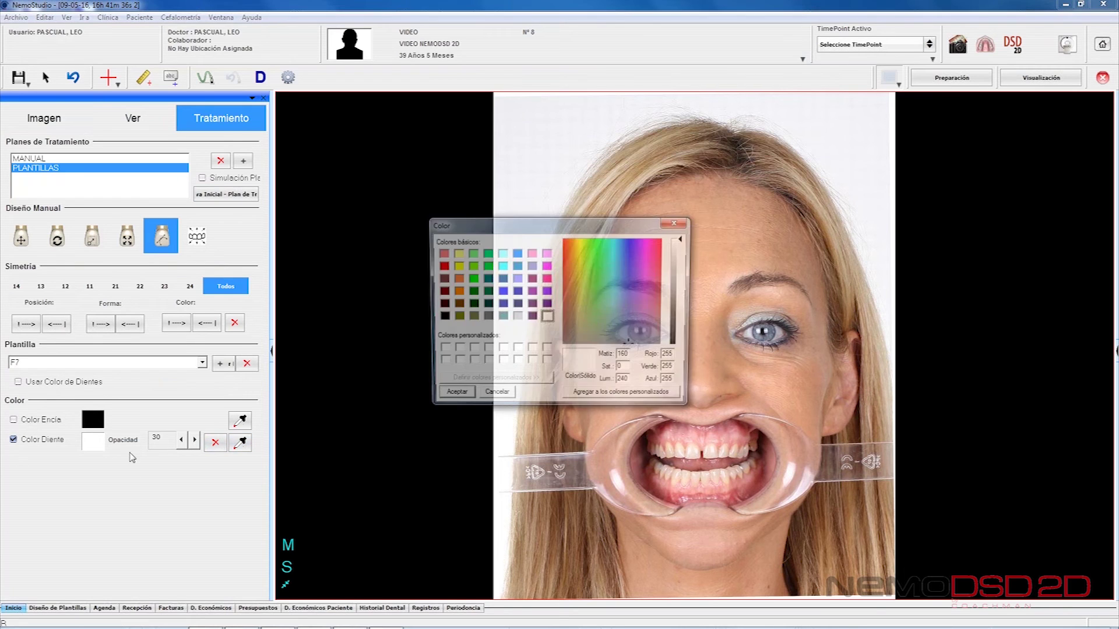
{"action": "left_click", "coordinate": [497, 391]}
{"action": "left_click", "coordinate": [241, 445]}
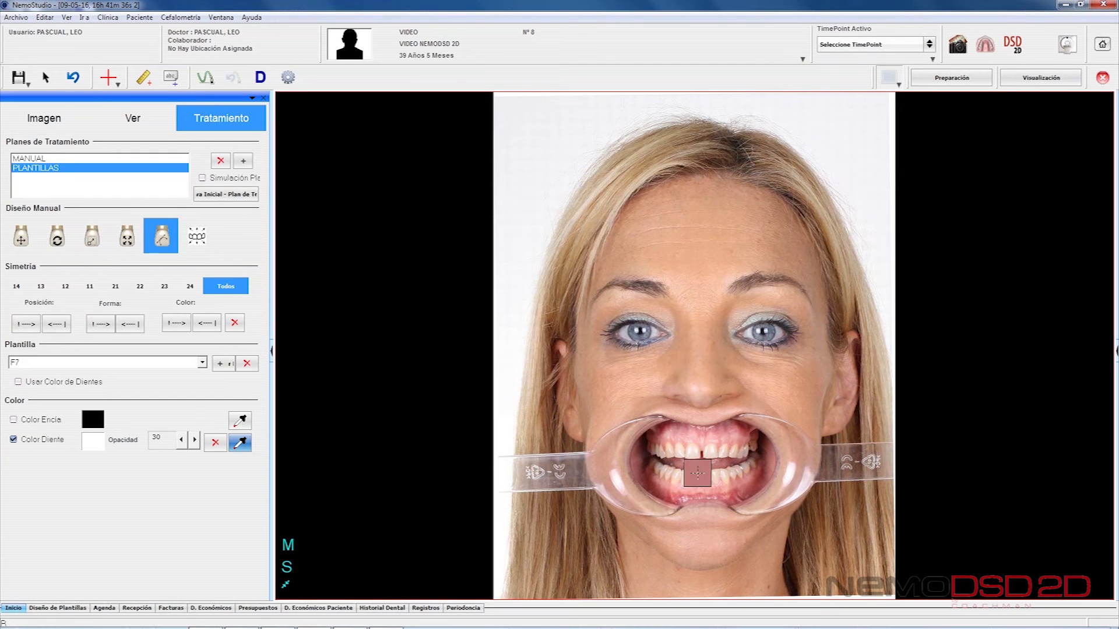
{"action": "left_click", "coordinate": [202, 178]}
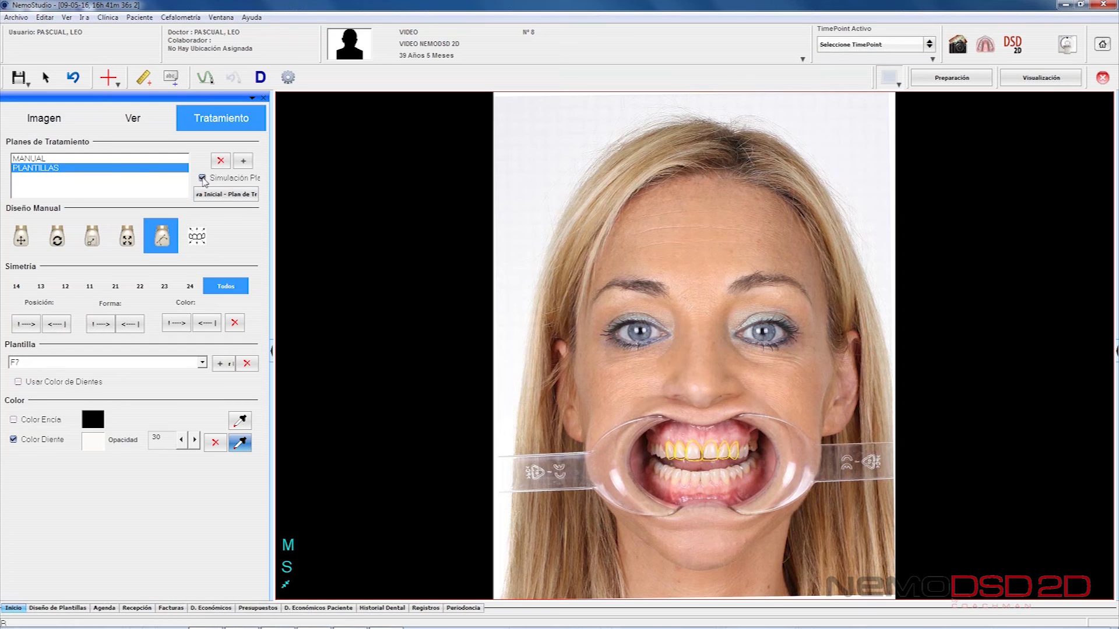
{"action": "left_click_drag", "start_coordinate": [160, 437], "coordinate": [144, 439]}
{"action": "type", "text": "20"}
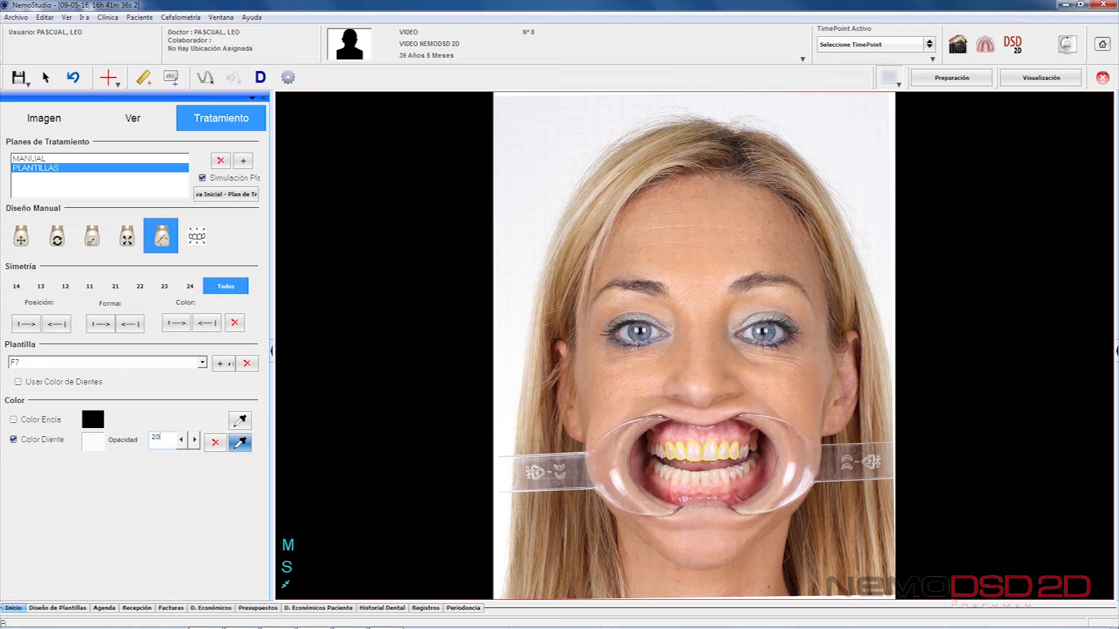
- Turn off Simulación and enable the Fondo Inferior black lower background
{"action": "left_click", "coordinate": [202, 178]}
{"action": "left_click", "coordinate": [140, 120]}
{"action": "left_click", "coordinate": [196, 402]}
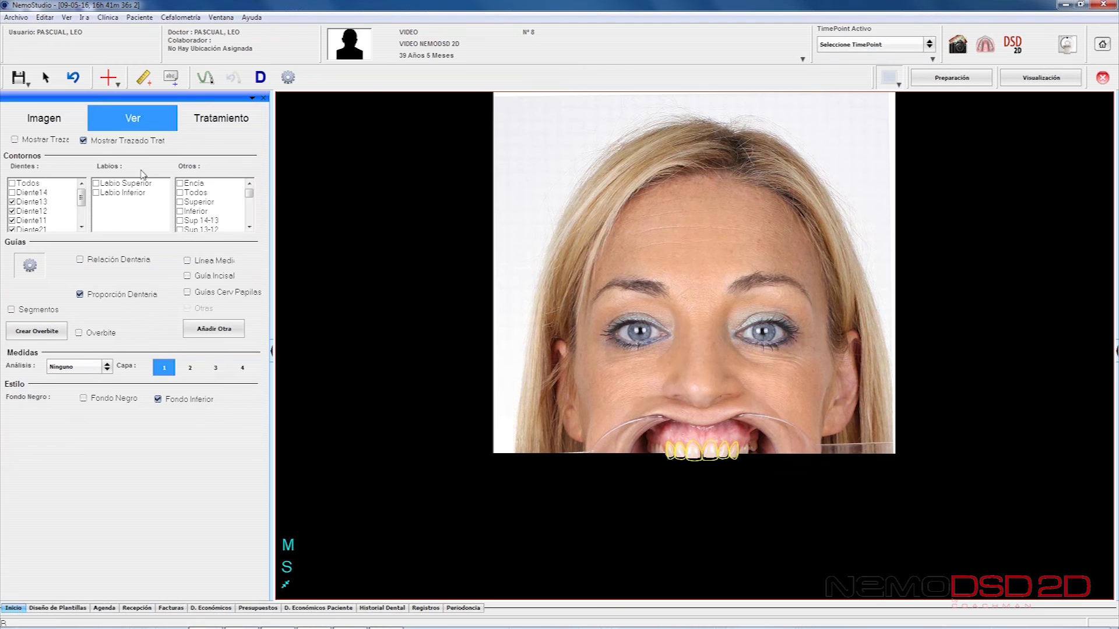
- Toggle Fondo Negro on and back off, returning to the Tratamiento controls
{"action": "left_click", "coordinate": [98, 401]}
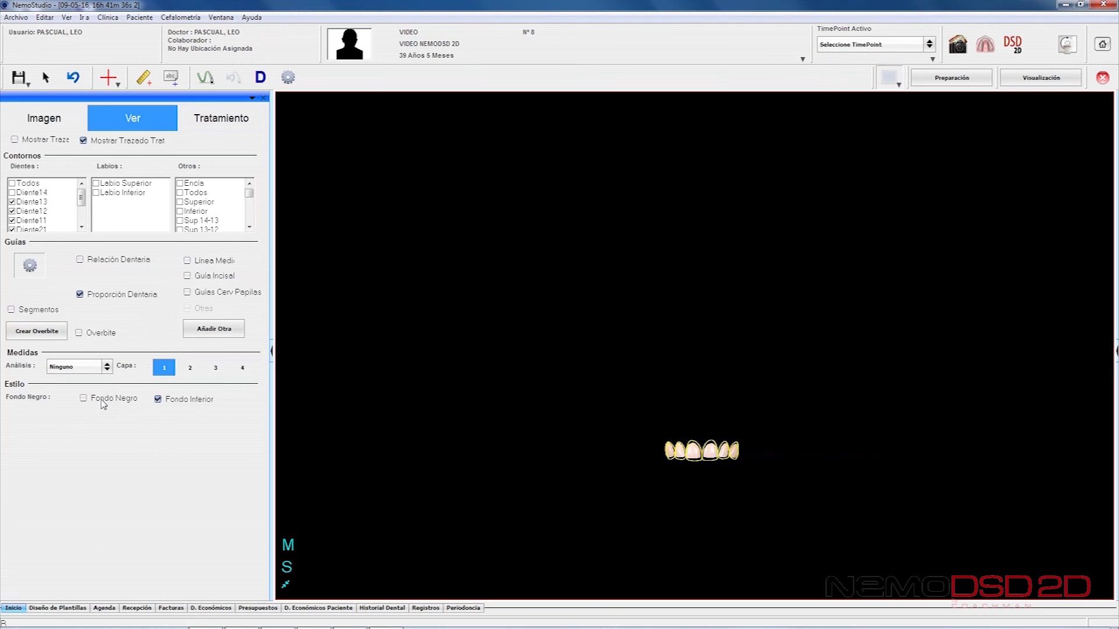
{"action": "left_click", "coordinate": [221, 123]}
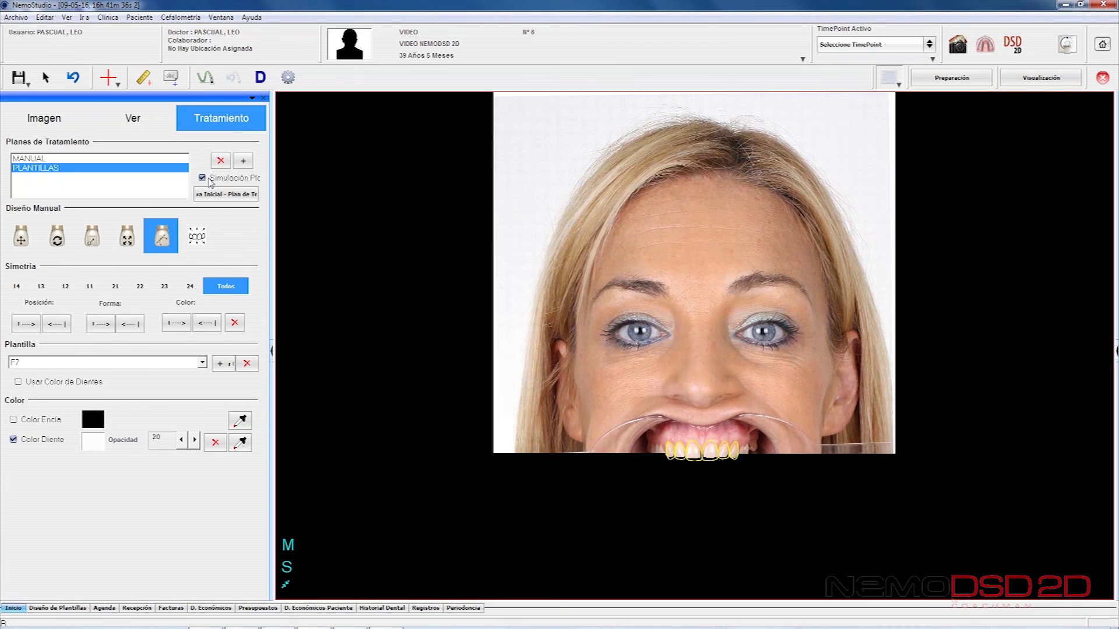
{"action": "left_click", "coordinate": [161, 118]}
{"action": "left_click", "coordinate": [221, 119]}
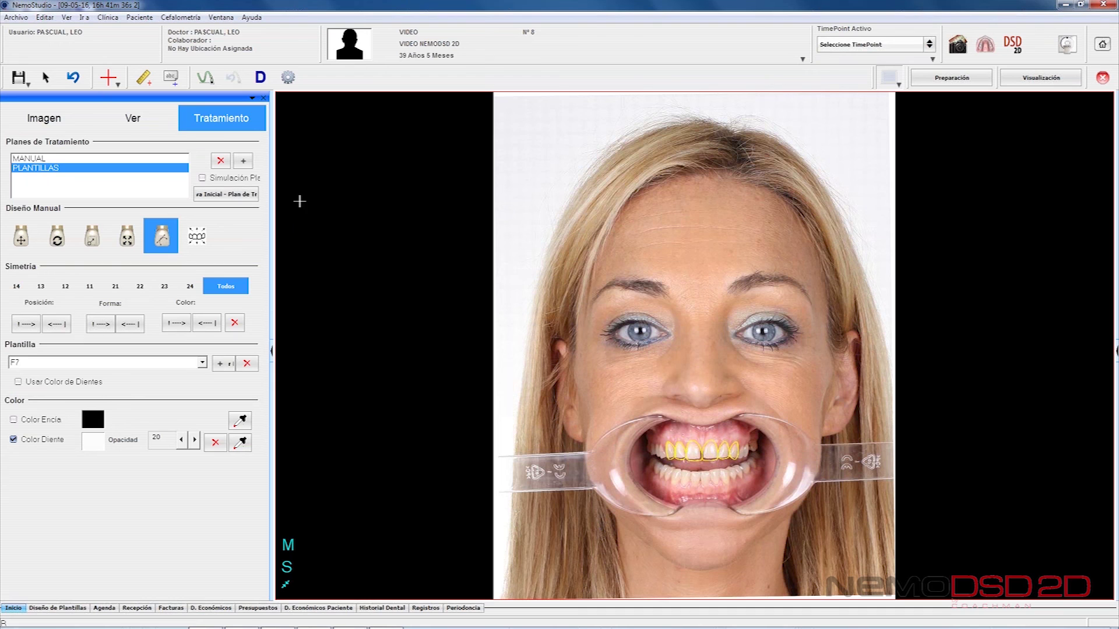
{"action": "left_click", "coordinate": [260, 77]}
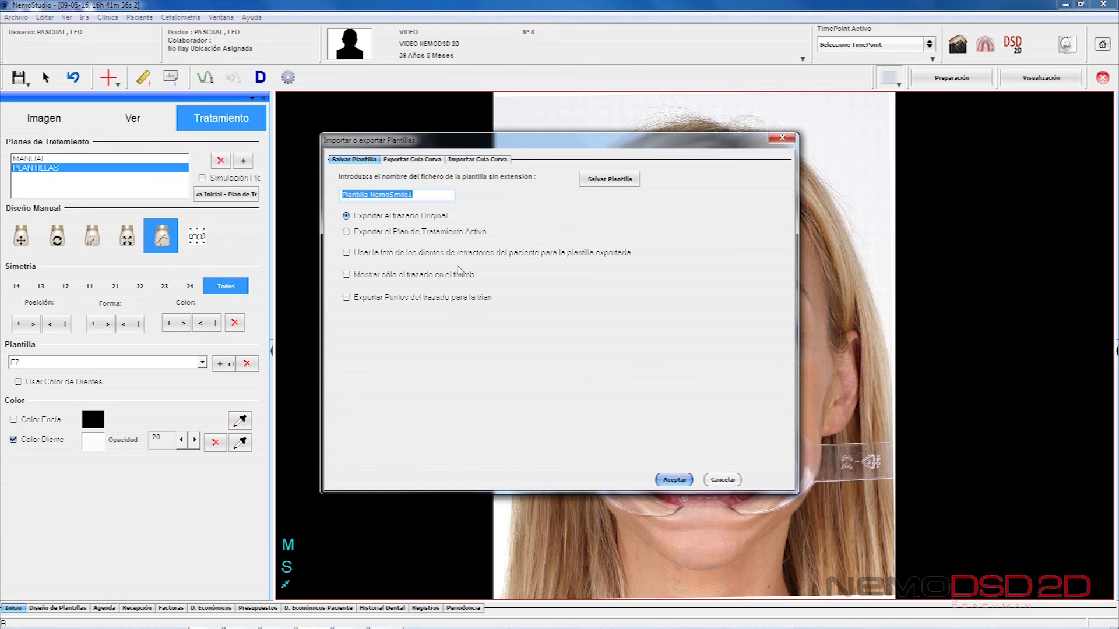
{"action": "left_click", "coordinate": [724, 481]}
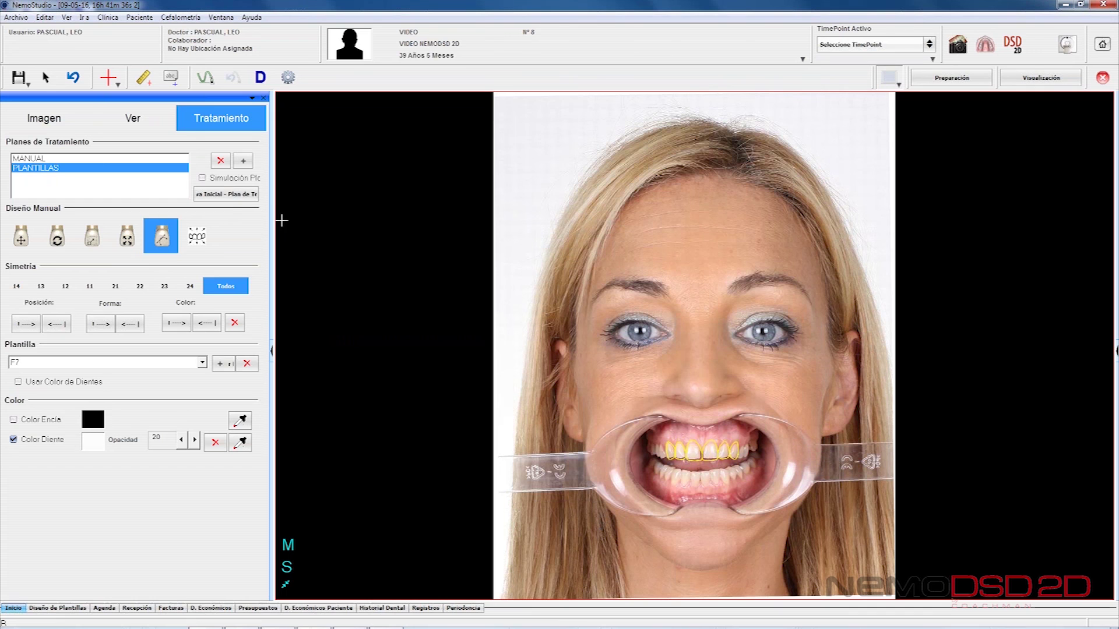
- Open the Inicial - Plan de Tratamiento comparison, zoom out, and fit both photos to their panes
{"action": "left_click", "coordinate": [230, 194]}
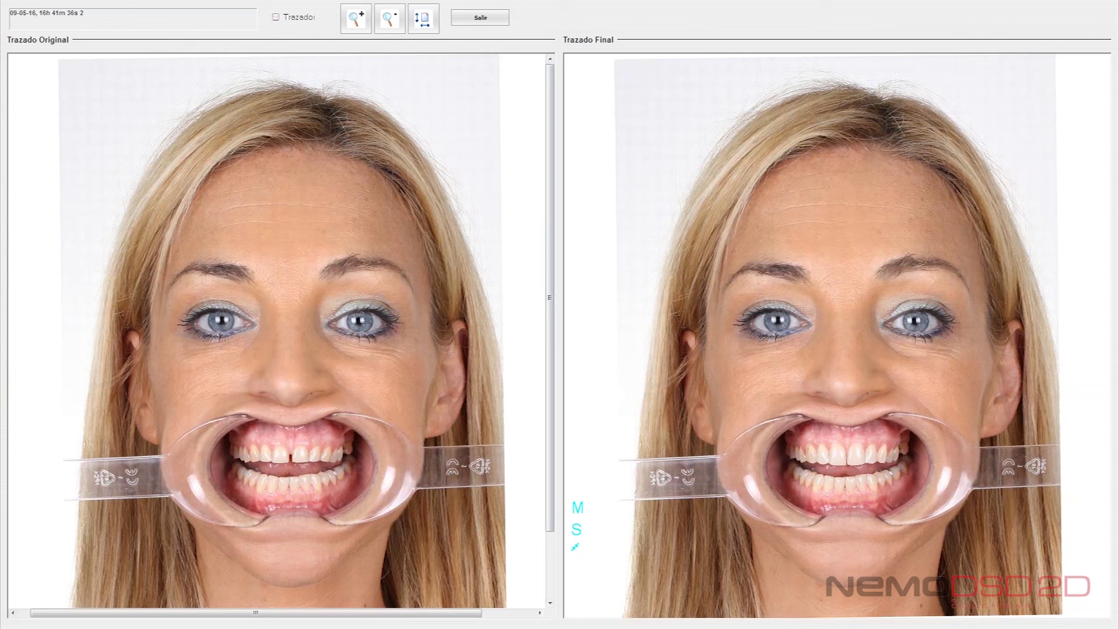
{"action": "left_click", "coordinate": [389, 18]}
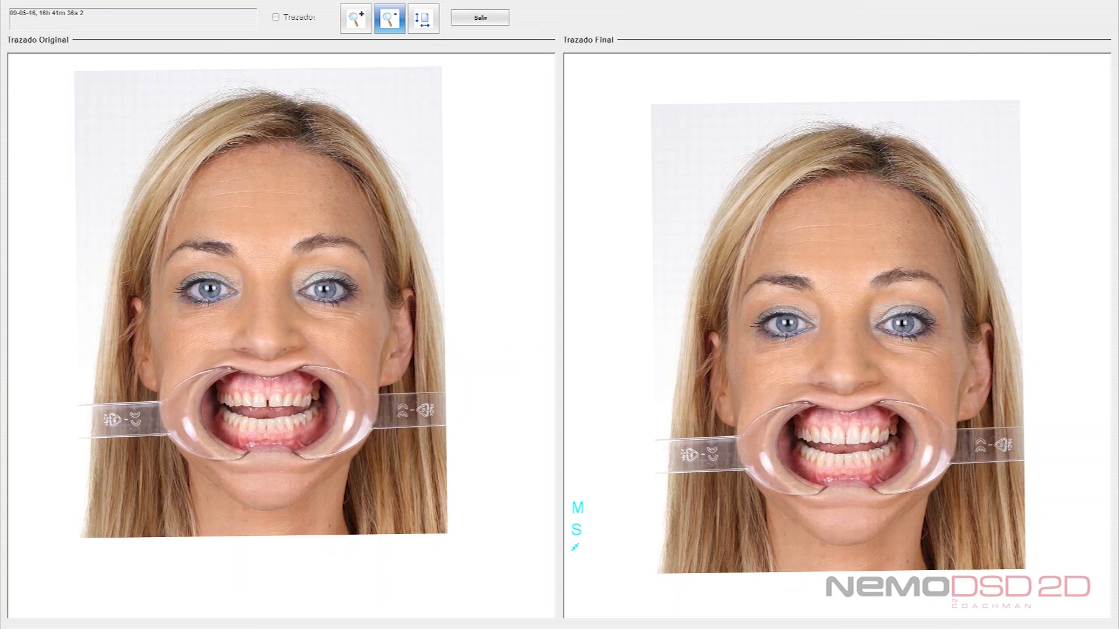
{"action": "left_click", "coordinate": [423, 18]}
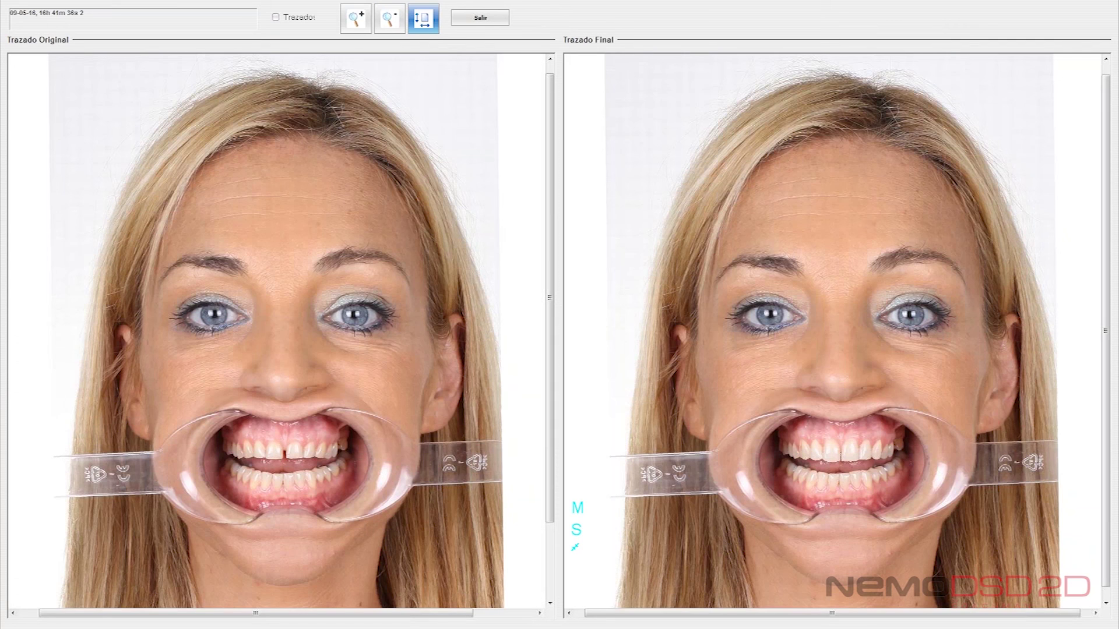